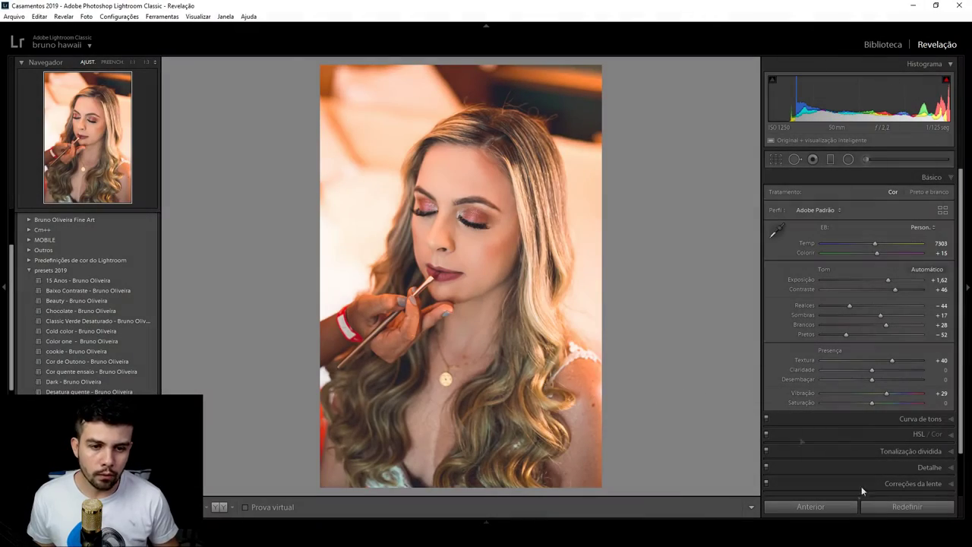
# Reset the Basic panel so tone sliders return to 0 and Temp to 4950.
pyautogui.click(885, 507)
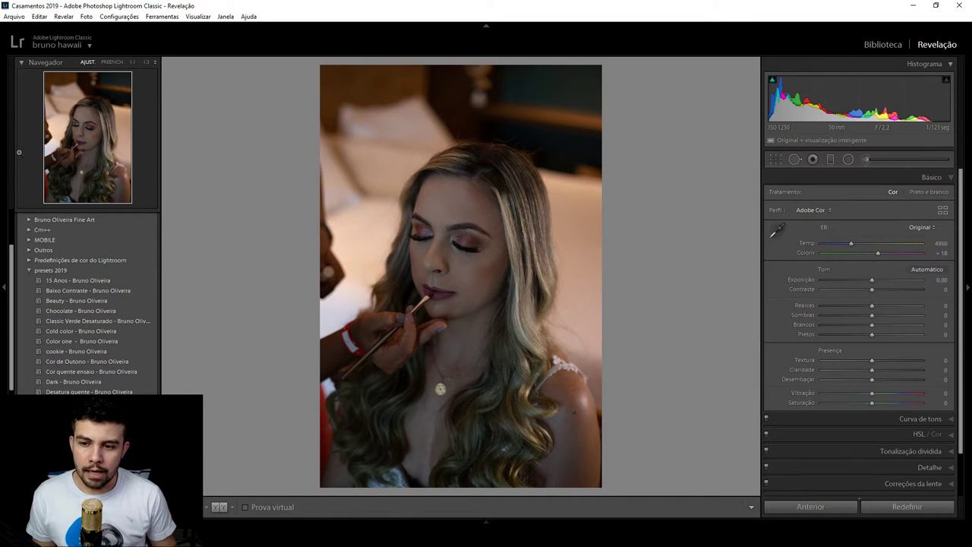
# Apply a warm preset from the presets 2019 folder and raise Exposure to +1.21.
pyautogui.click(92, 371)
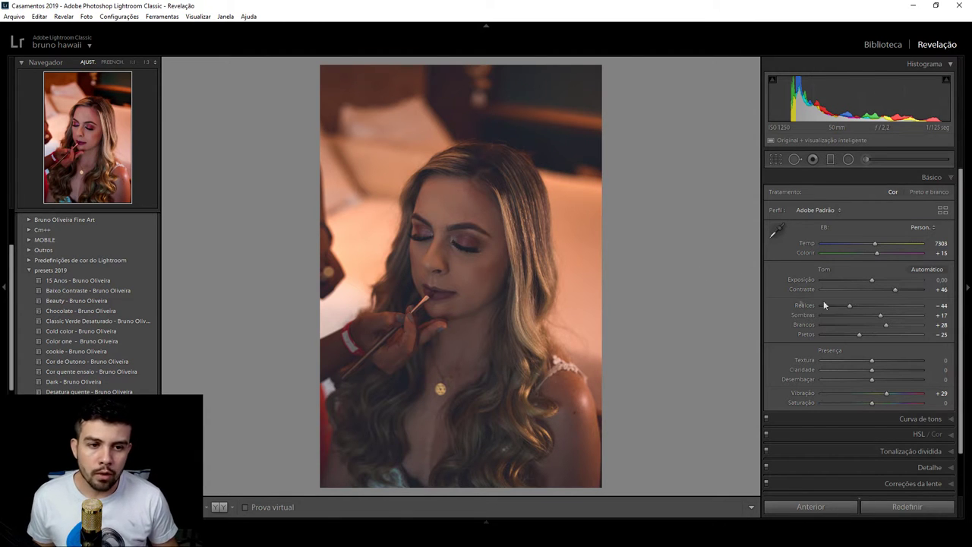
pyautogui.moveTo(871, 280); pyautogui.dragTo(881, 280)
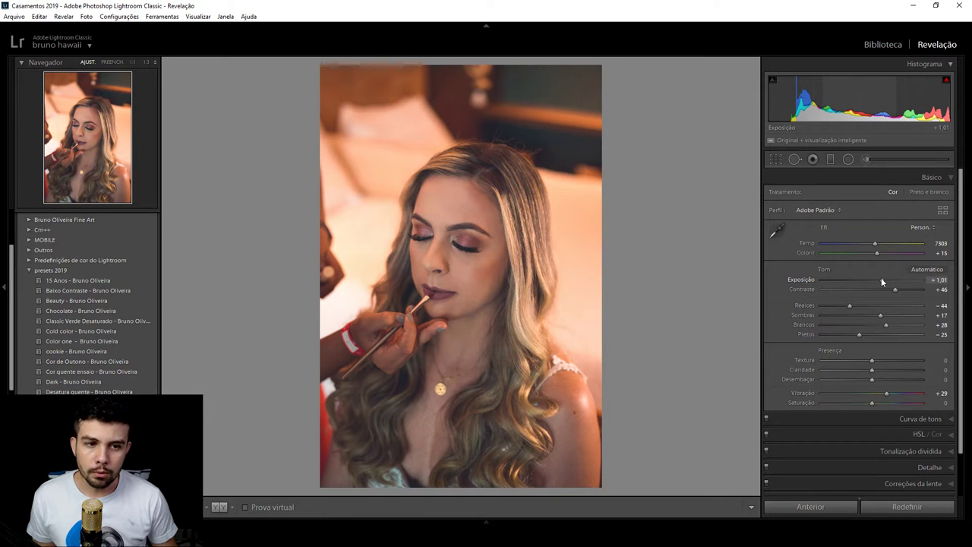
pyautogui.moveTo(881, 281); pyautogui.dragTo(883, 281)
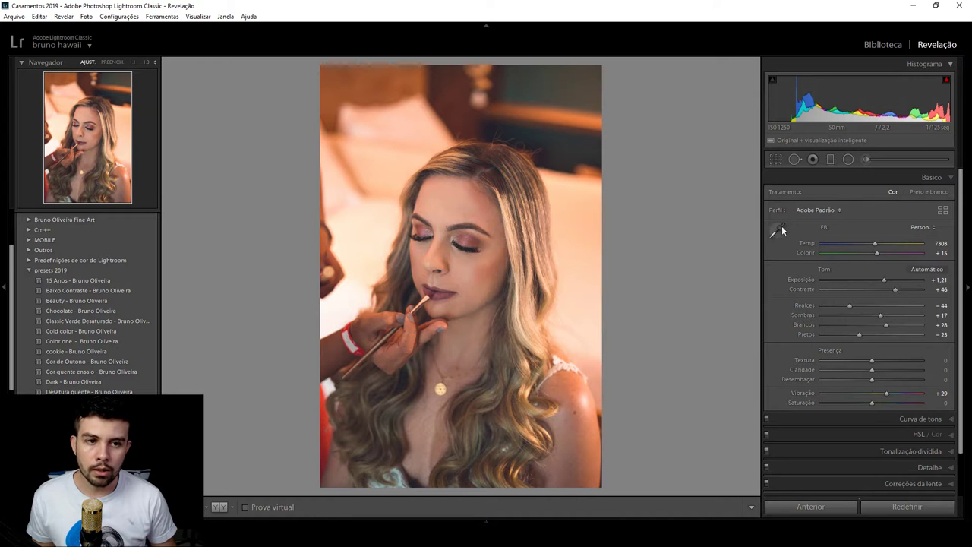
# Pull the crop's top-right corner slightly inward and apply the tighter crop.
pyautogui.click(775, 158)
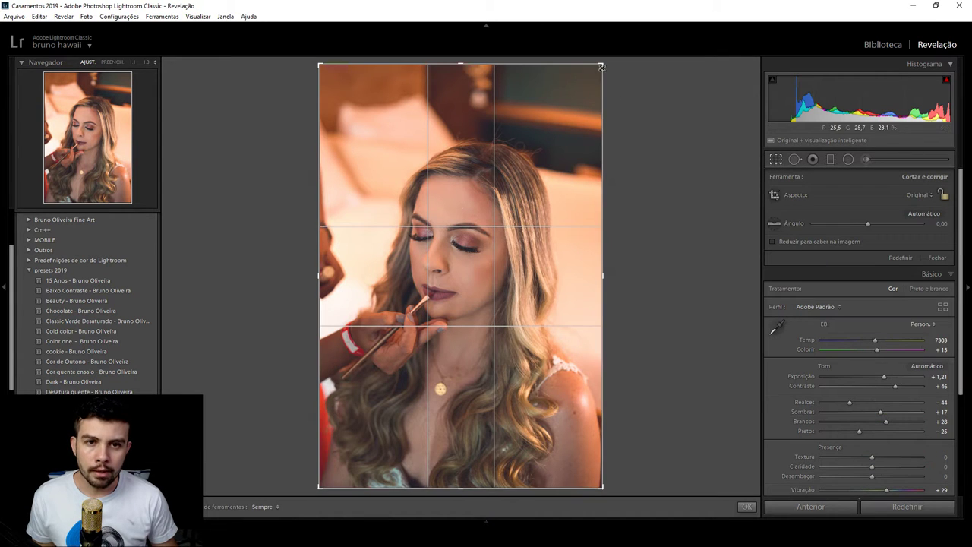
pyautogui.moveTo(603, 65); pyautogui.dragTo(595, 73)
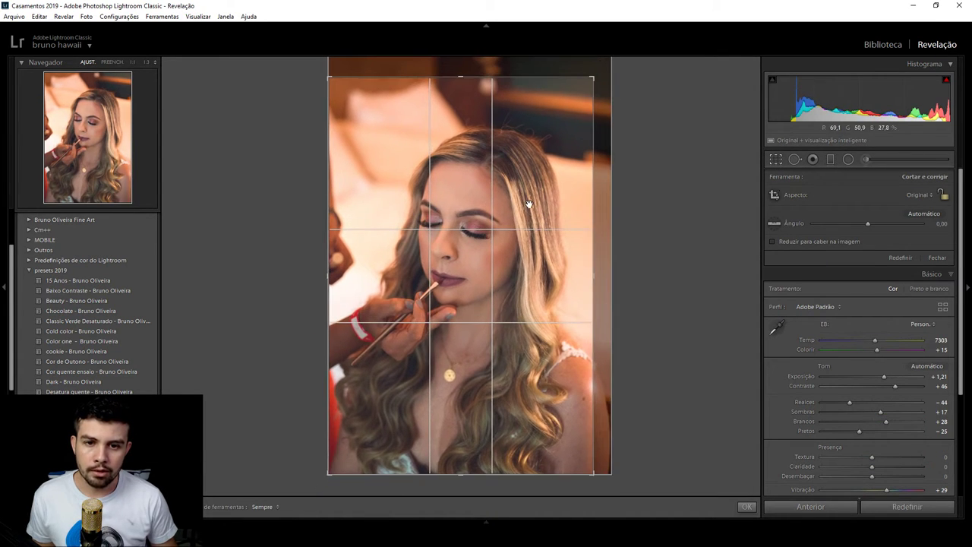
pyautogui.press('Return')
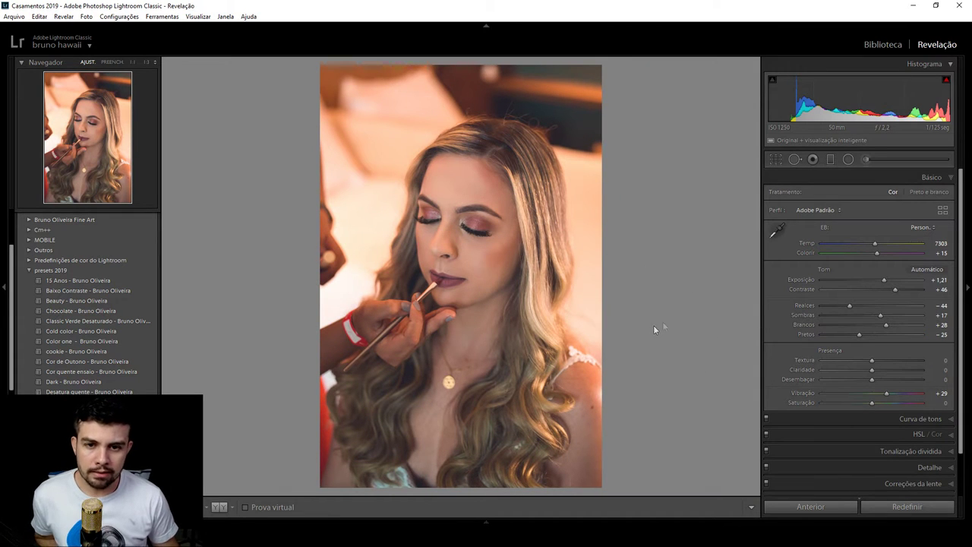
# Lift Shadows to +55 and add Texture at +20 in the Basic panel.
pyautogui.moveTo(883, 317); pyautogui.dragTo(896, 316)
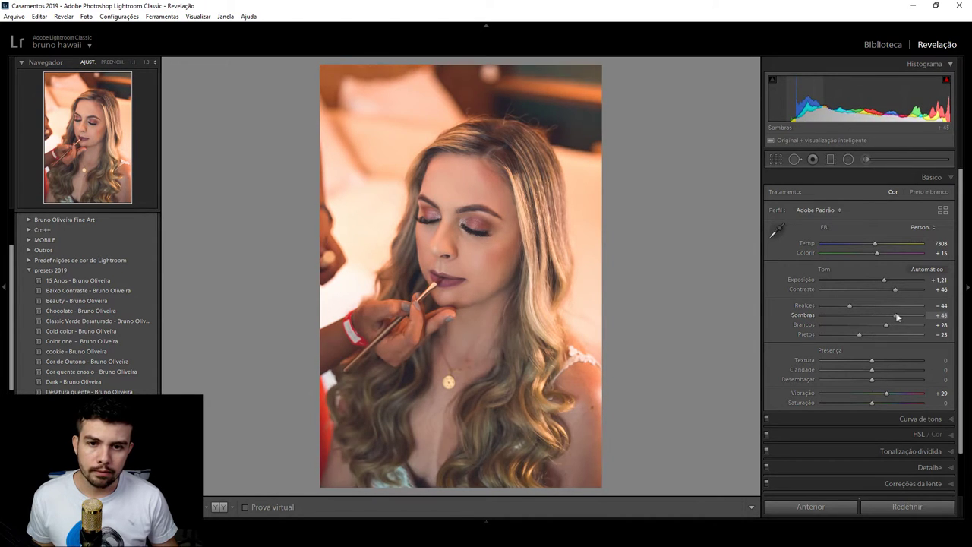
pyautogui.moveTo(896, 316); pyautogui.dragTo(899, 315)
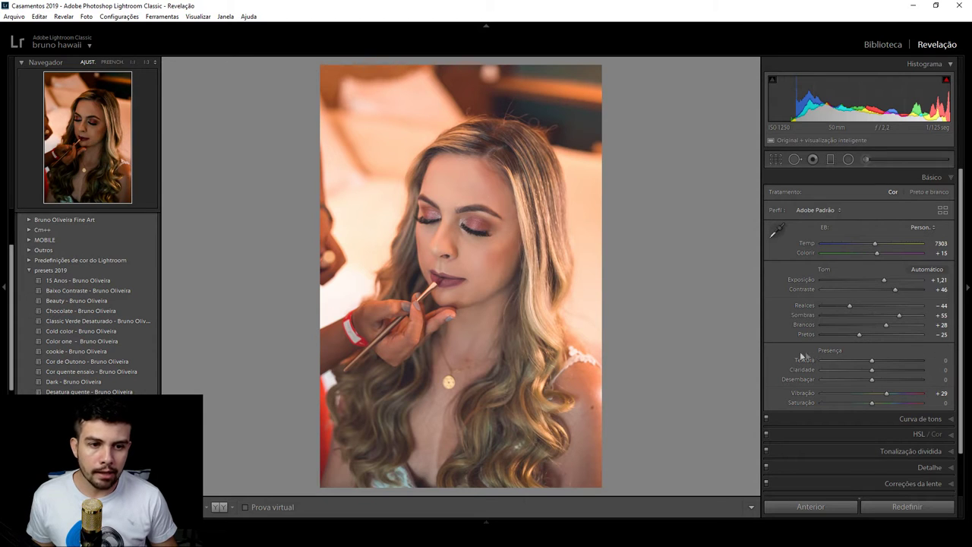
pyautogui.moveTo(871, 360)
pyautogui.mouseDown()
pyautogui.moveTo(882, 363)
pyautogui.moveTo(862, 361)
pyautogui.moveTo(882, 363)
pyautogui.mouseUp()
# Inspect the face, eyes and lips at 1:1 zoom to check detail.
pyautogui.click(535, 197)
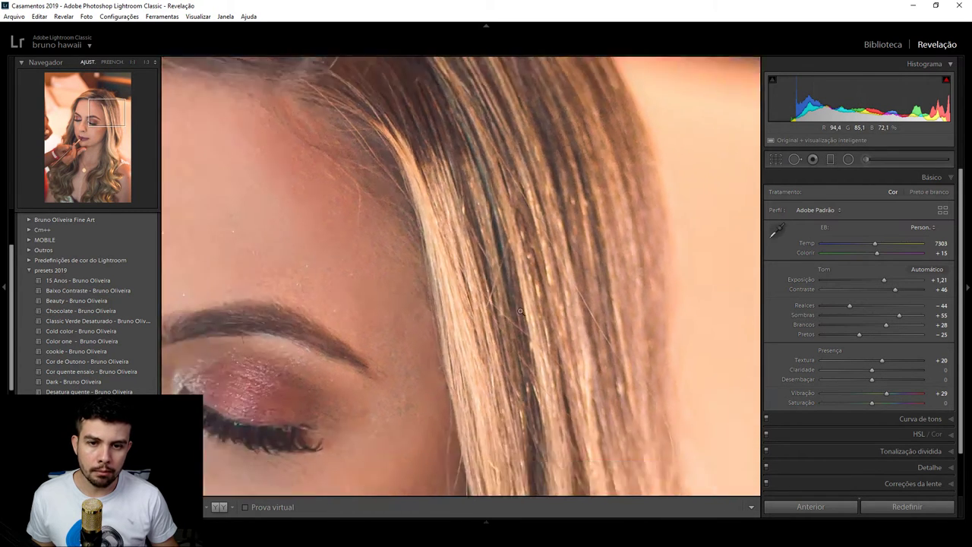
pyautogui.moveTo(534, 196); pyautogui.dragTo(497, 365)
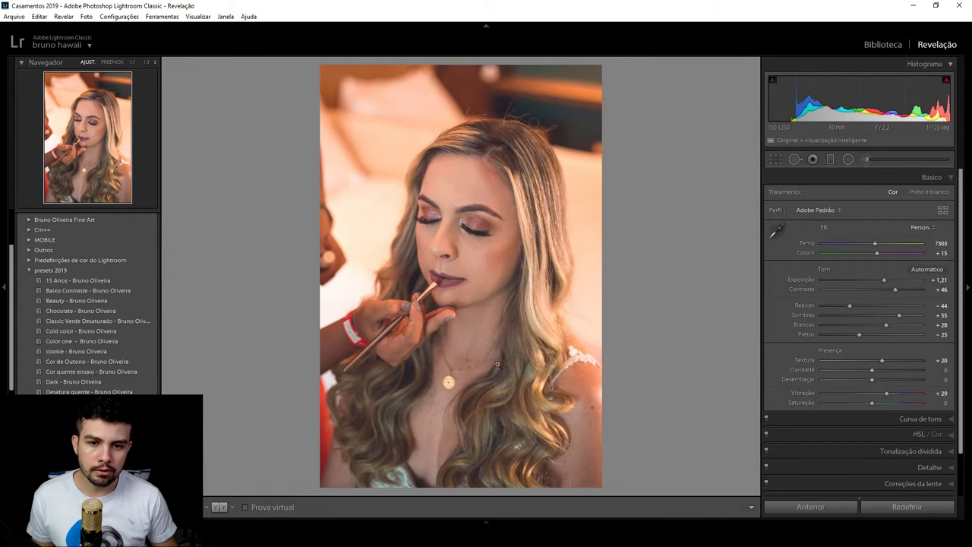
pyautogui.moveTo(450, 286)
pyautogui.mouseDown()
pyautogui.moveTo(472, 344)
pyautogui.moveTo(471, 284)
pyautogui.mouseUp()
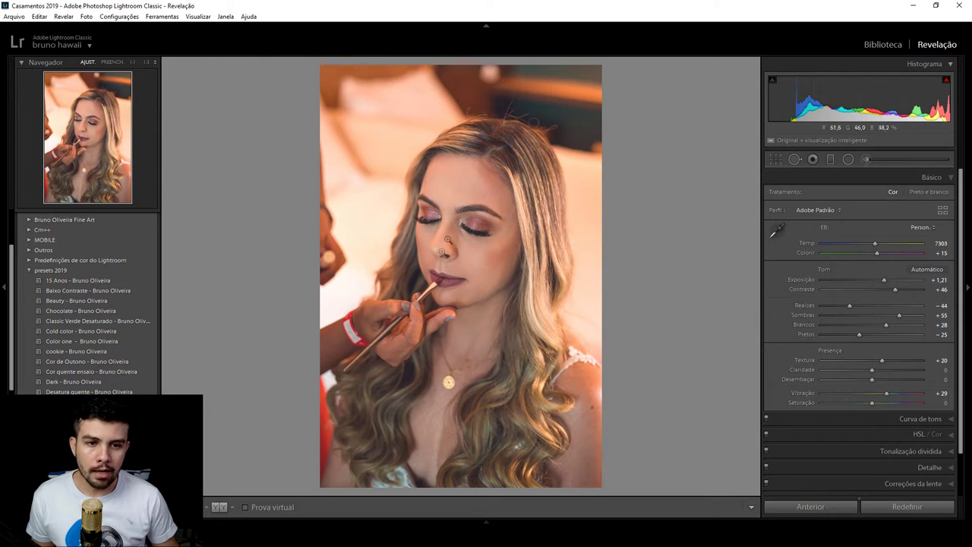
# Set HSL Red saturation to +64 while checking the eye makeup, then compare with the before view.
pyautogui.click(949, 437)
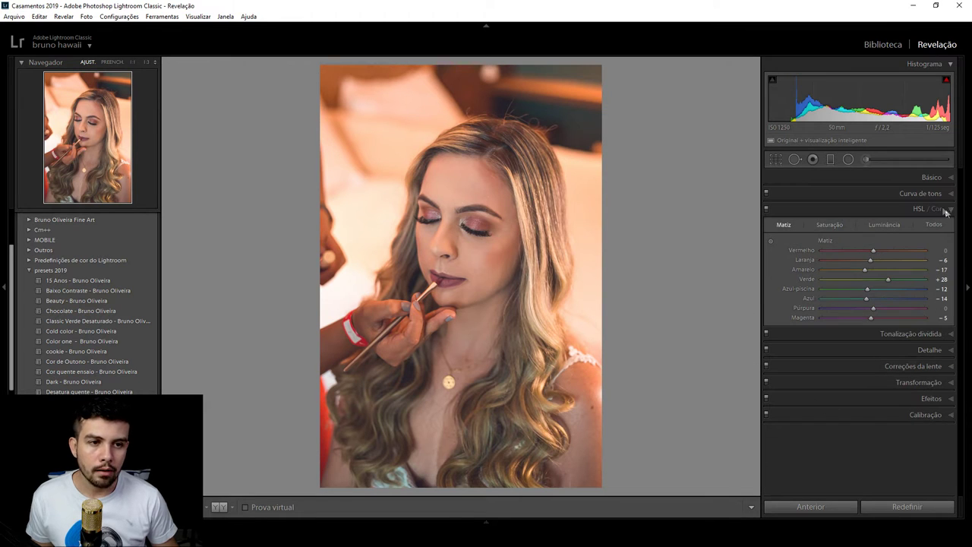
pyautogui.click(829, 225)
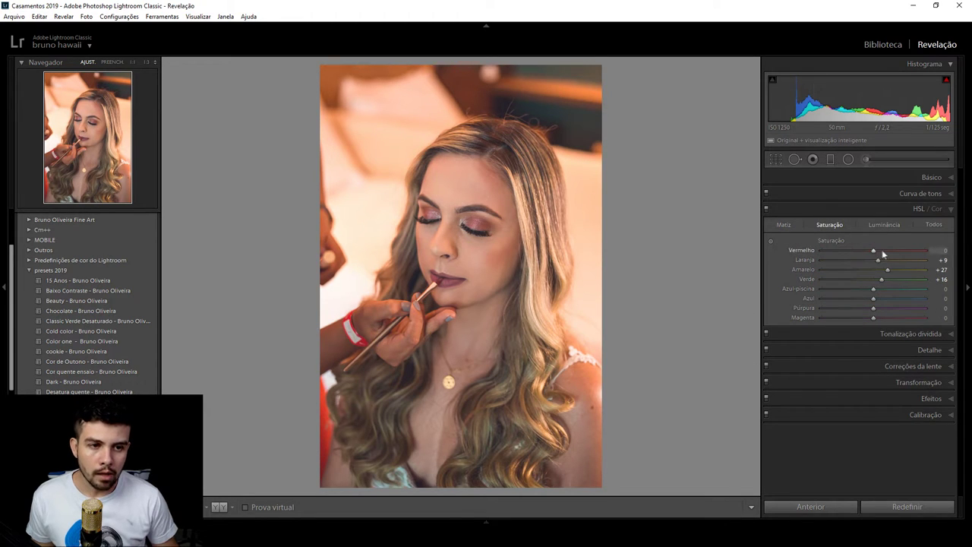
pyautogui.moveTo(874, 249)
pyautogui.mouseDown()
pyautogui.moveTo(913, 251)
pyautogui.moveTo(855, 249)
pyautogui.moveTo(919, 251)
pyautogui.mouseUp()
pyautogui.press('z')
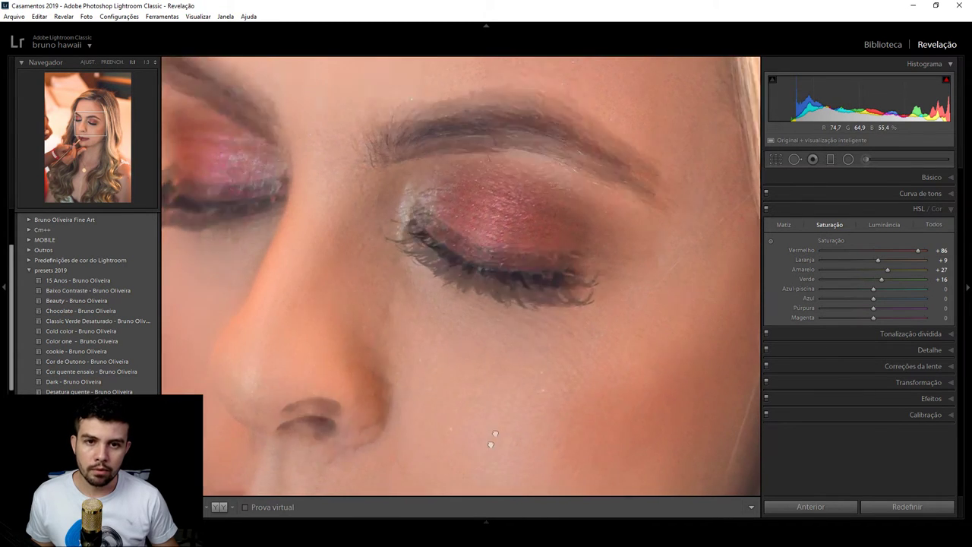
pyautogui.moveTo(862, 257)
pyautogui.mouseDown()
pyautogui.moveTo(843, 257)
pyautogui.moveTo(917, 260)
pyautogui.mouseUp()
pyautogui.moveTo(850, 259); pyautogui.dragTo(909, 258)
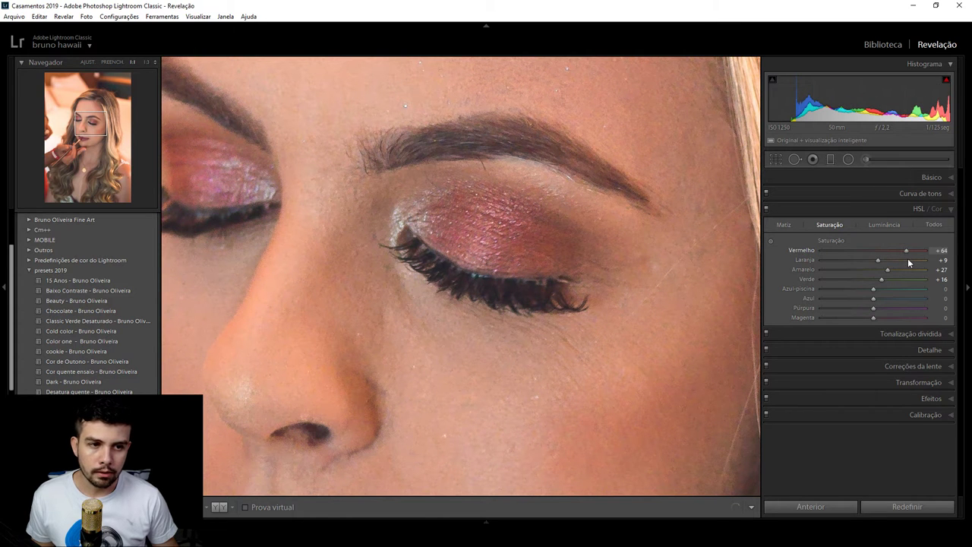
pyautogui.press('z')
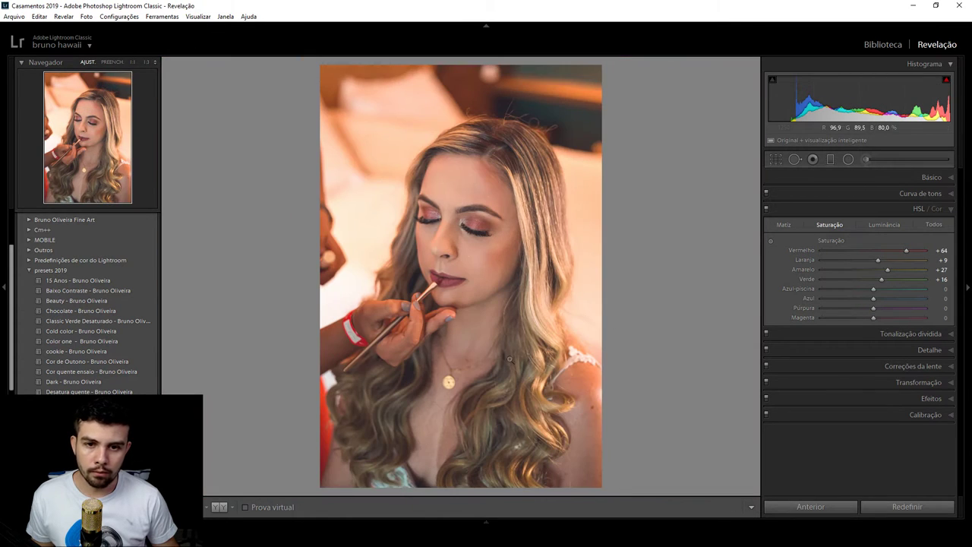
pyautogui.press('\\')
pyautogui.press('\\')
pyautogui.press('\\')
pyautogui.press('\\')
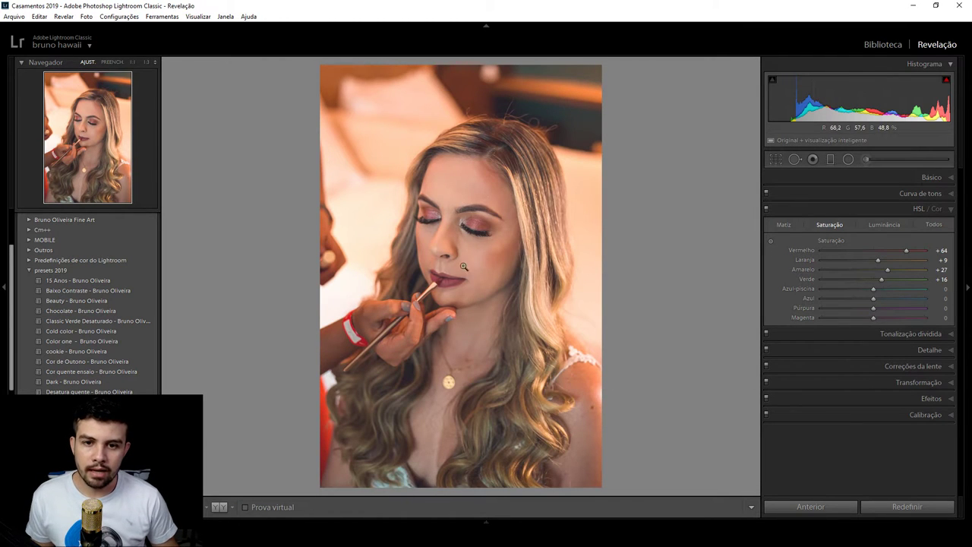
pyautogui.click(947, 211)
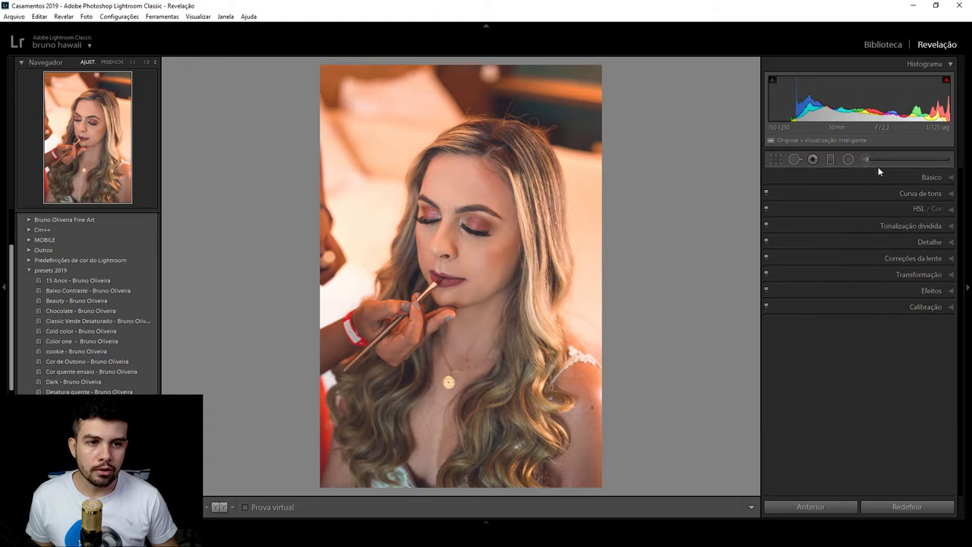
# Start an Adjustment Brush (Texture -30, Sharpness 30), size it small, and paint the forehead with mask overlay shown.
pyautogui.click(869, 161)
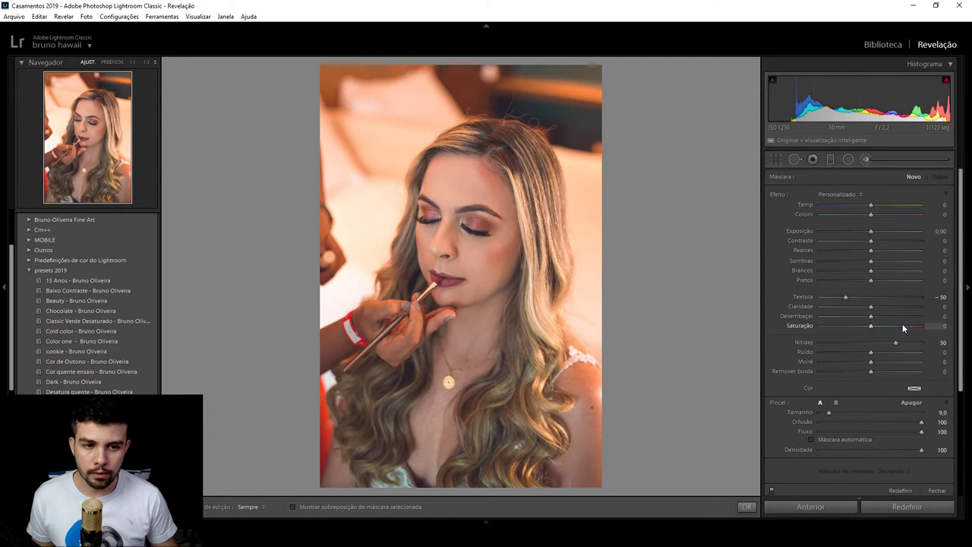
pyautogui.press('[')
pyautogui.press('[')
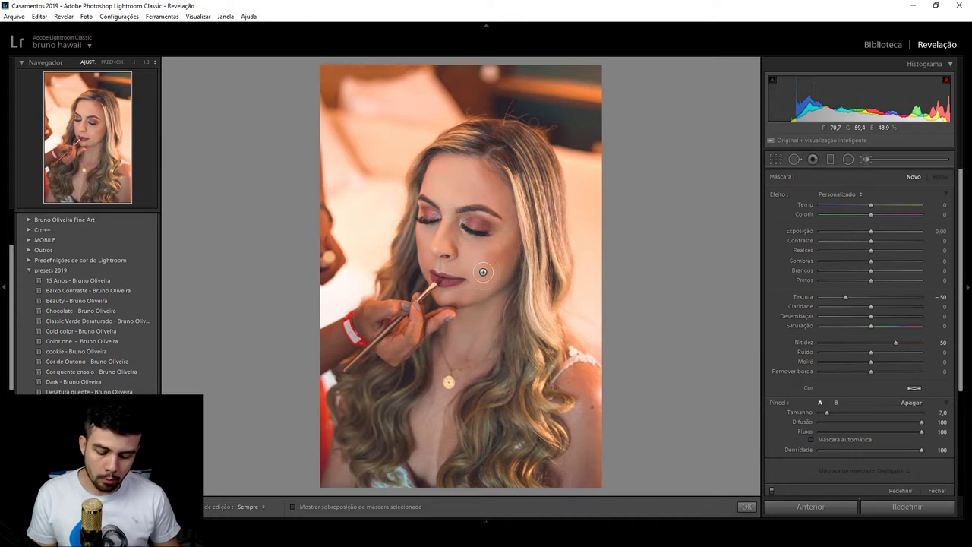
pyautogui.click(292, 506)
pyautogui.press(']')
pyautogui.press('[')
pyautogui.press('[')
pyautogui.press('[')
pyautogui.moveTo(448, 190); pyautogui.dragTo(434, 179)
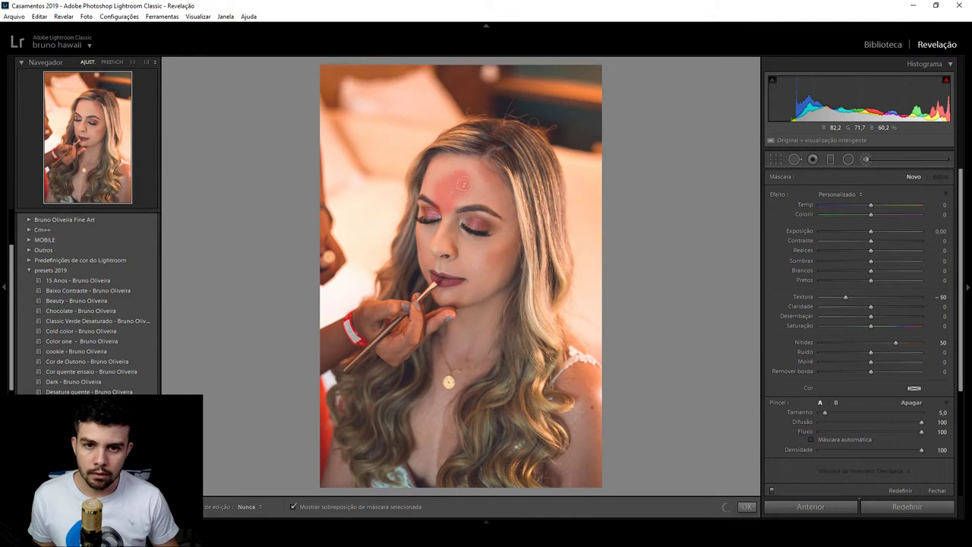
pyautogui.moveTo(434, 179)
pyautogui.mouseDown()
pyautogui.moveTo(495, 197)
pyautogui.moveTo(438, 241)
pyautogui.moveTo(476, 284)
pyautogui.mouseUp()
# Enlarge the brush, paint over the forehead and cheek, and undo the stray stroke on hair and body.
pyautogui.press(']')
pyautogui.press('[')
pyautogui.press('[')
pyautogui.press('h')
pyautogui.press(']')
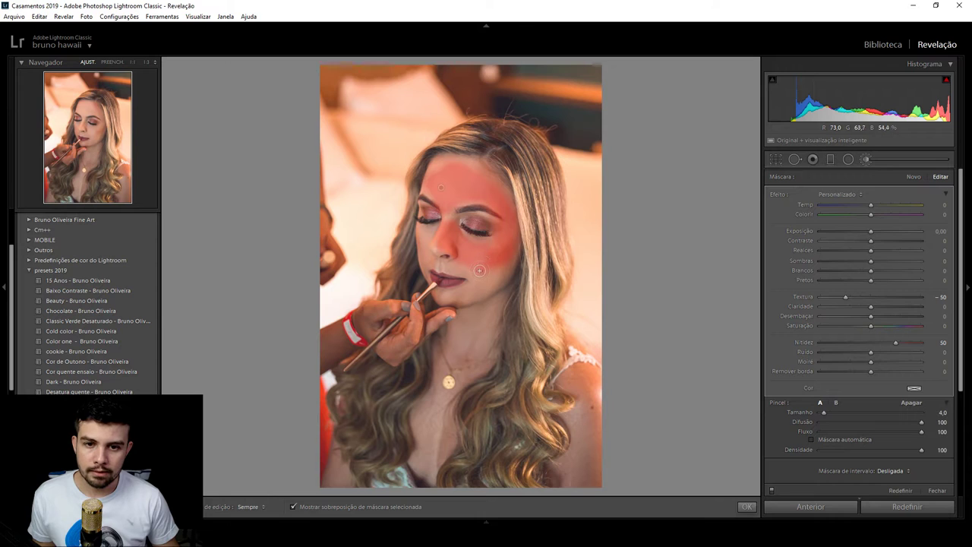
pyautogui.press('h')
pyautogui.press(']')
pyautogui.press(']')
pyautogui.press(']')
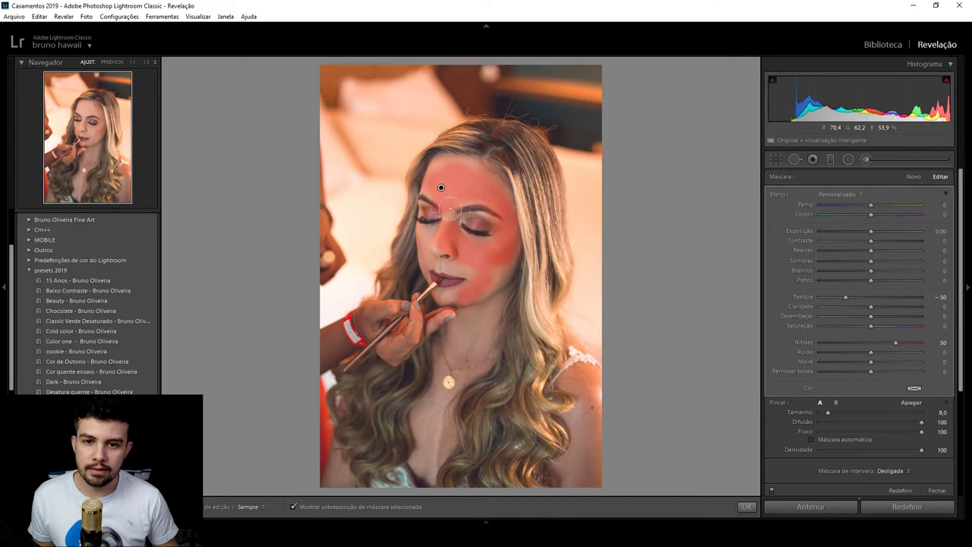
pyautogui.moveTo(441, 256)
pyautogui.mouseDown()
pyautogui.moveTo(451, 249)
pyautogui.moveTo(470, 317)
pyautogui.moveTo(422, 466)
pyautogui.moveTo(564, 380)
pyautogui.mouseUp()
pyautogui.press('h')
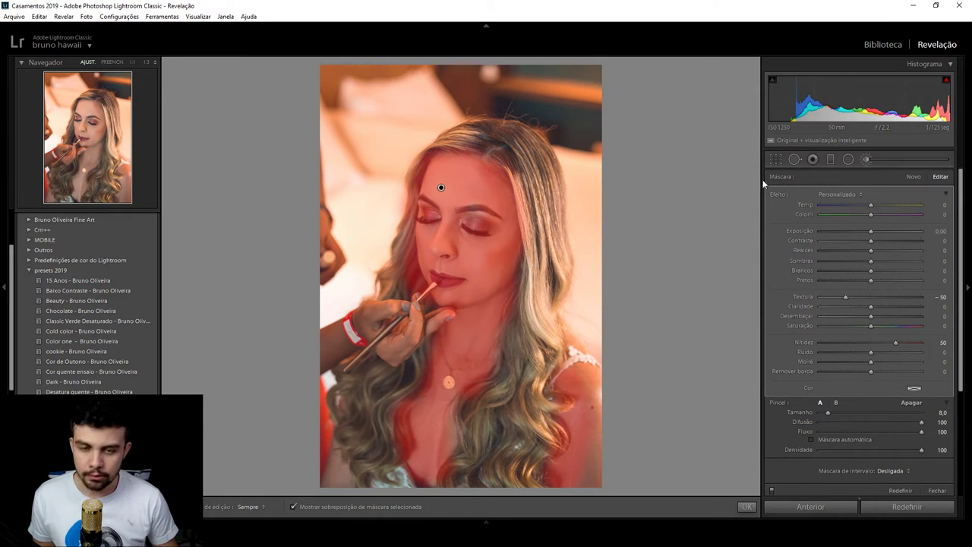
pyautogui.hotkey('ctrl', 'z')
# Check the eyes and nose up close, hide the mask overlay, and slightly ease the smoothing.
pyautogui.scroll(-5, 526, 278)
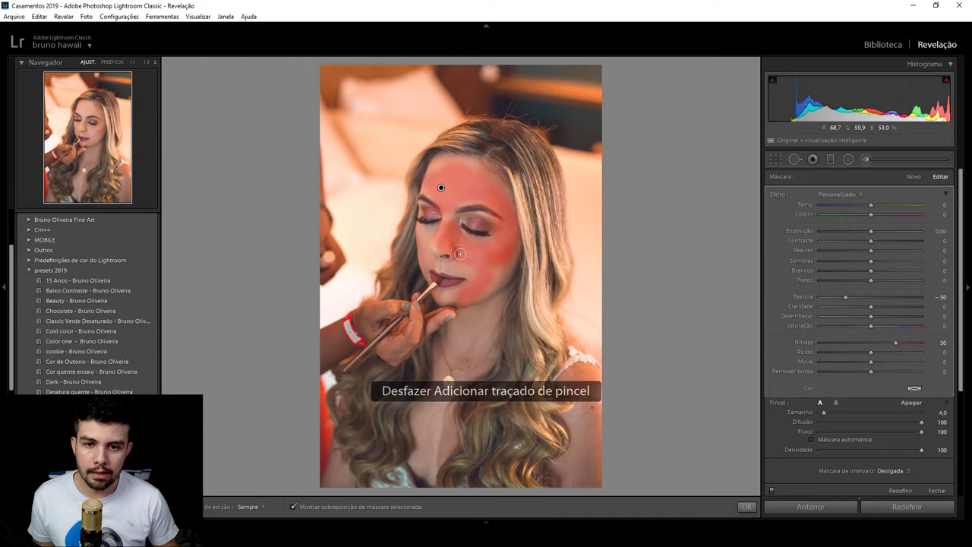
pyautogui.press('z')
pyautogui.scroll(10, 445, 221)
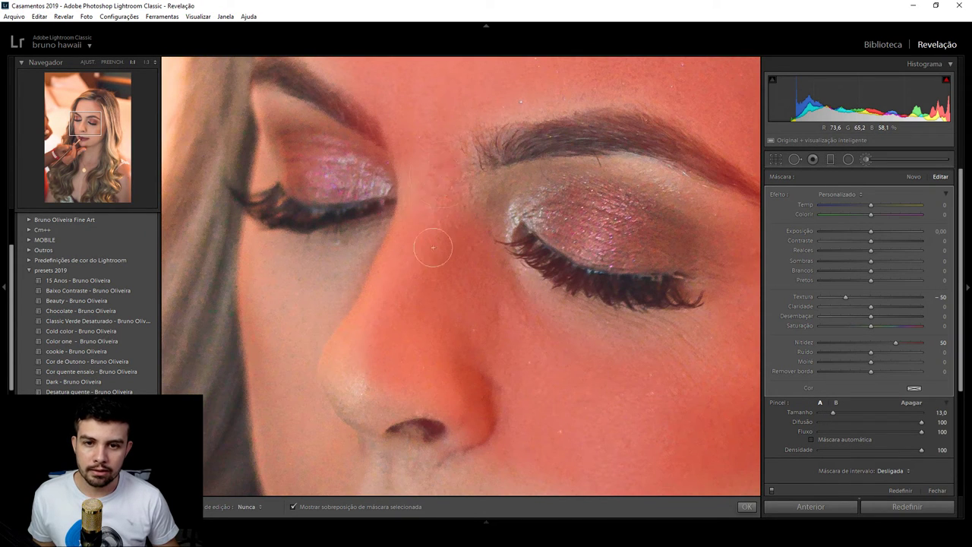
pyautogui.scroll(-7, 305, 316)
pyautogui.press('z')
pyautogui.press('o')
pyautogui.moveTo(849, 298); pyautogui.dragTo(850, 297)
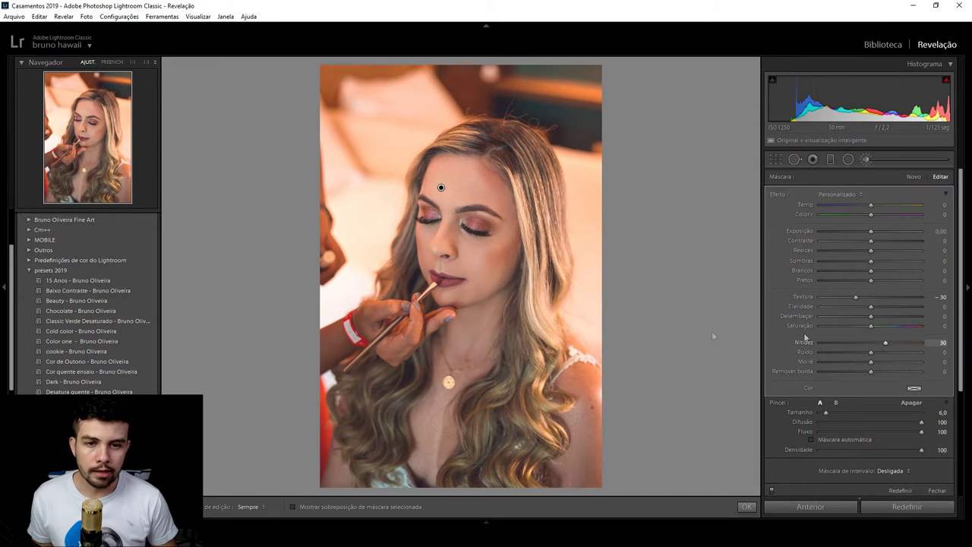
# Toggle Before/After to check the skin retouch, then reveal the filmstrip thumbnails.
pyautogui.press('\\')
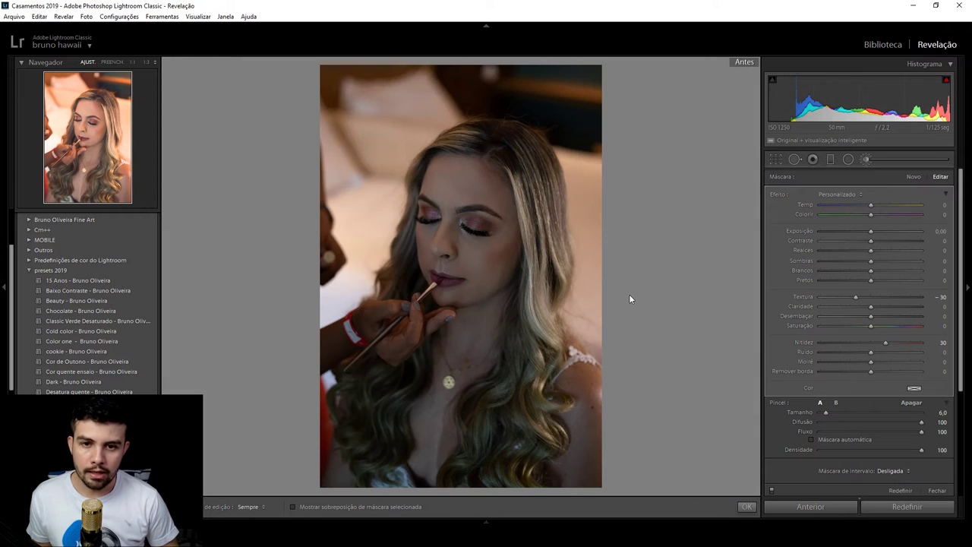
pyautogui.press('\\')
pyautogui.press('\\')
pyautogui.press('\\')
pyautogui.click(484, 521)
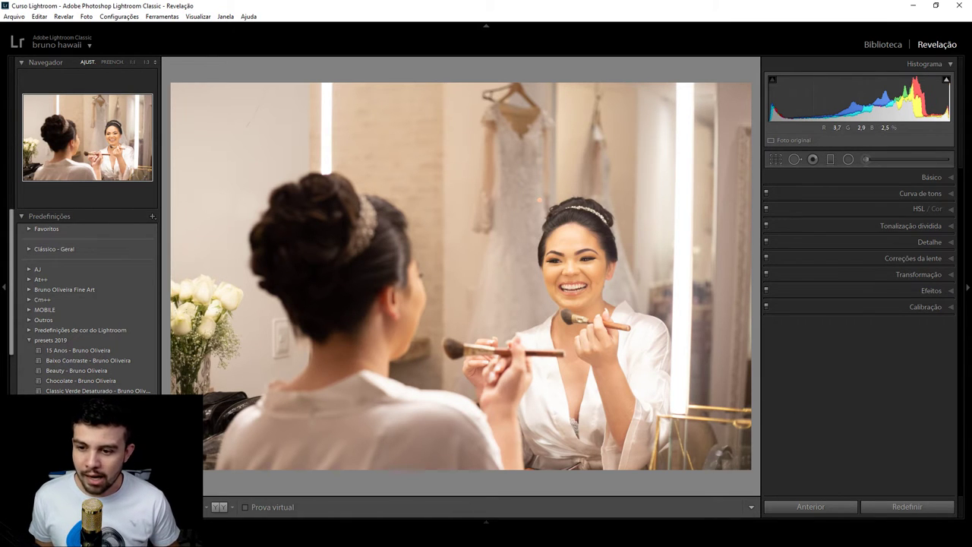
# In the Basic panel, set the mirror photo's Temp to 3350 and lower Exposure to about -0.10.
pyautogui.scroll(-2, 87, 342)
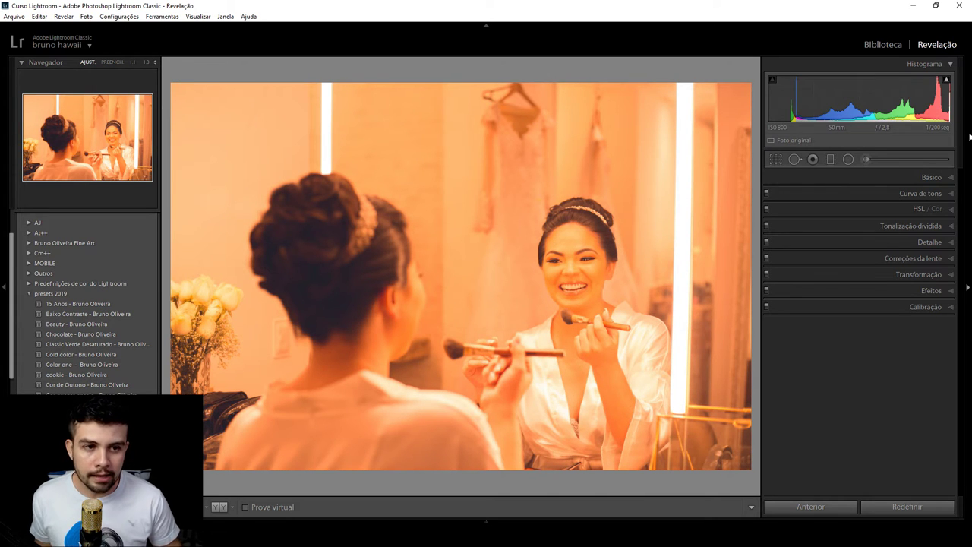
pyautogui.click(930, 177)
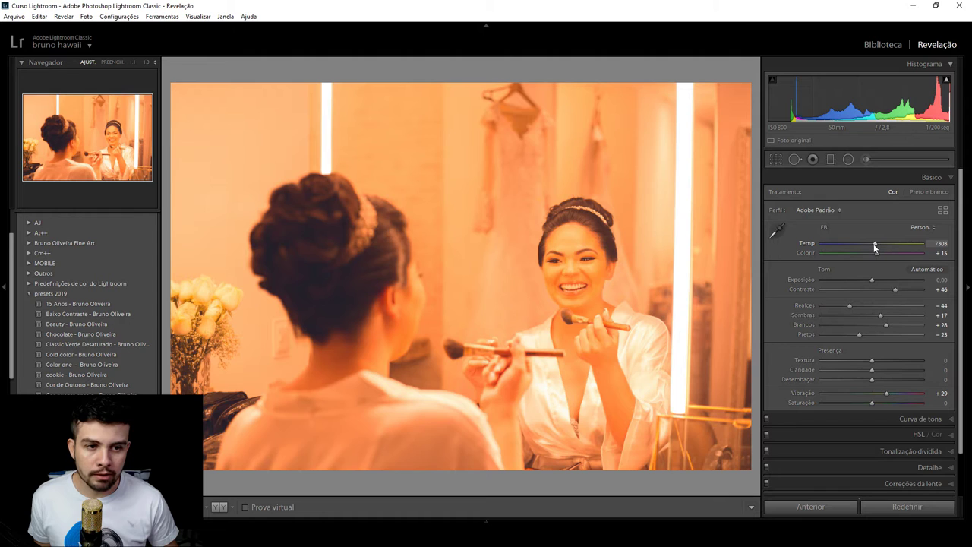
pyautogui.doubleClick(875, 244)
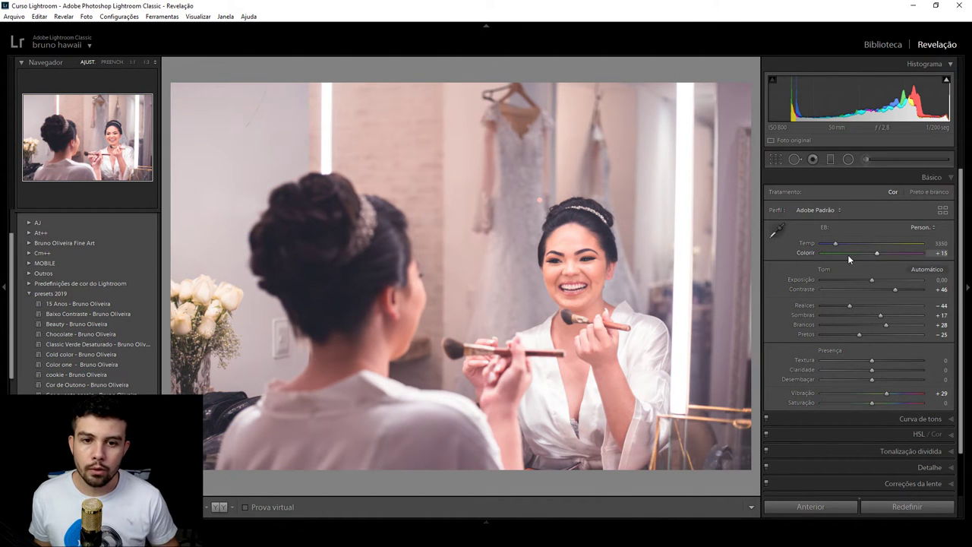
pyautogui.moveTo(870, 279); pyautogui.dragTo(868, 284)
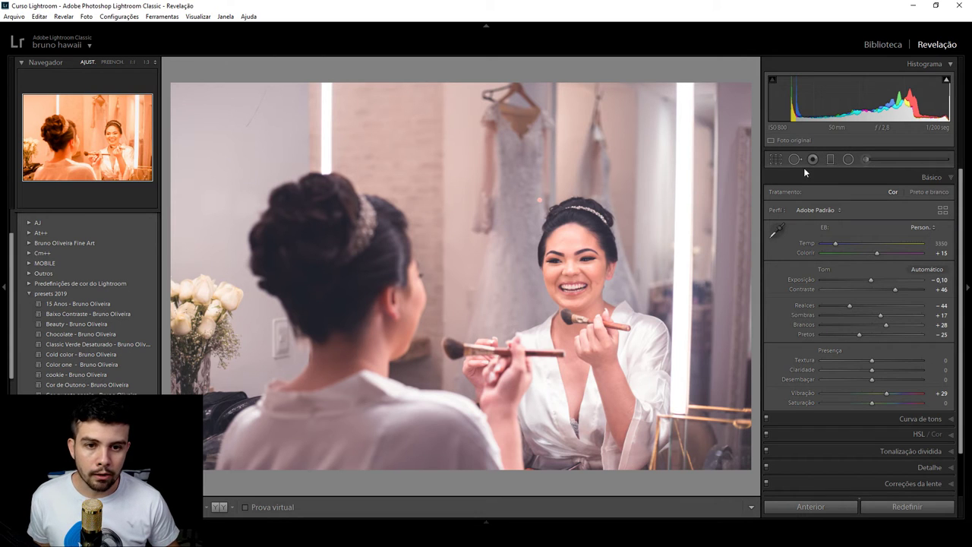
# Draw a graduated filter with Exposure -0.62 darkening the left side of the mirror photo.
pyautogui.click(831, 158)
pyautogui.moveTo(732, 186); pyautogui.dragTo(598, 210)
pyautogui.moveTo(346, 215); pyautogui.dragTo(349, 102)
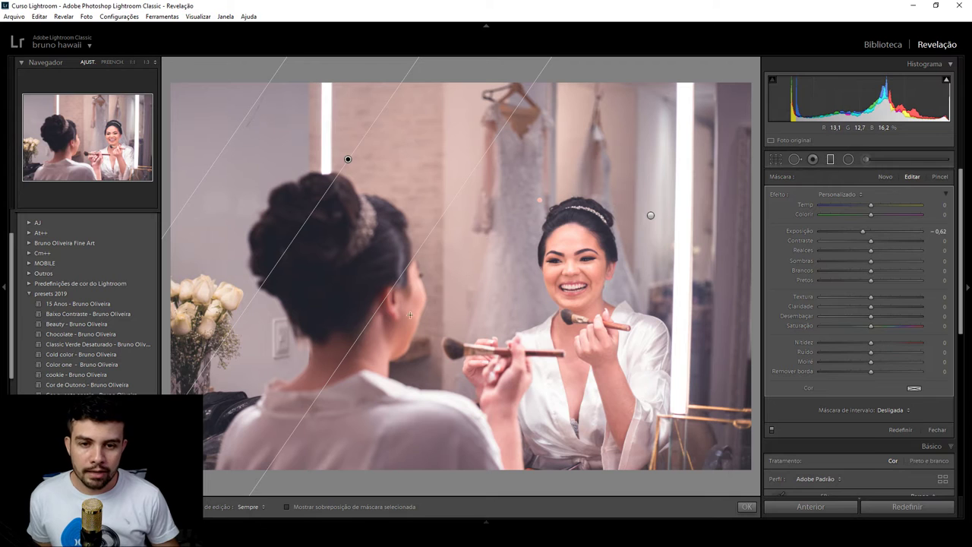
pyautogui.moveTo(433, 236); pyautogui.dragTo(478, 267)
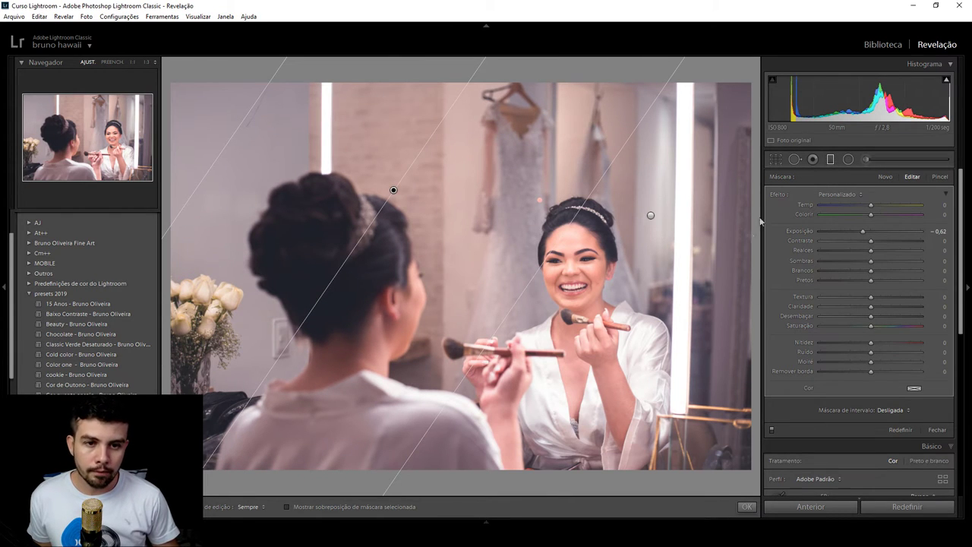
# Close the graduated filter, compare with the original, and set Blacks to -43.
pyautogui.click(830, 160)
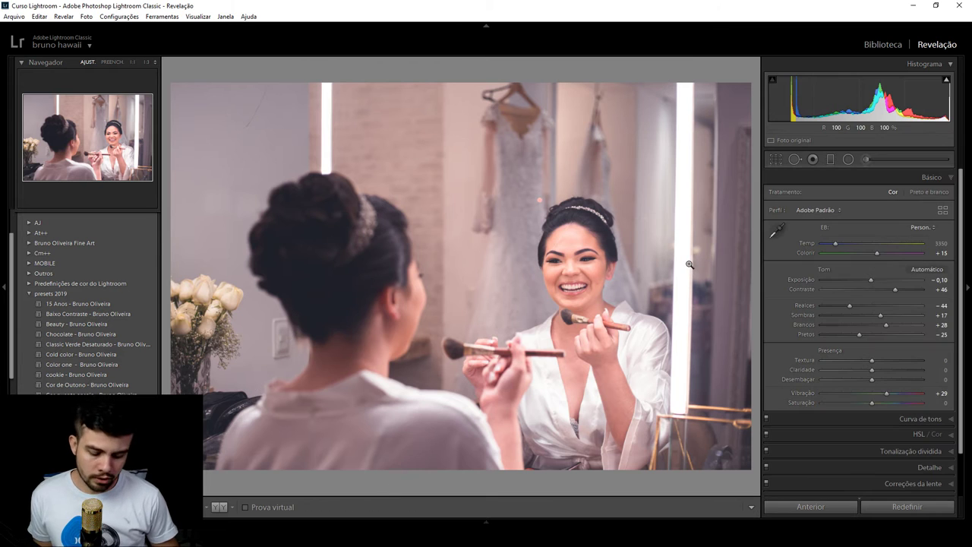
pyautogui.press('\\')
pyautogui.press('\\')
pyautogui.press('\\')
pyautogui.press('\\')
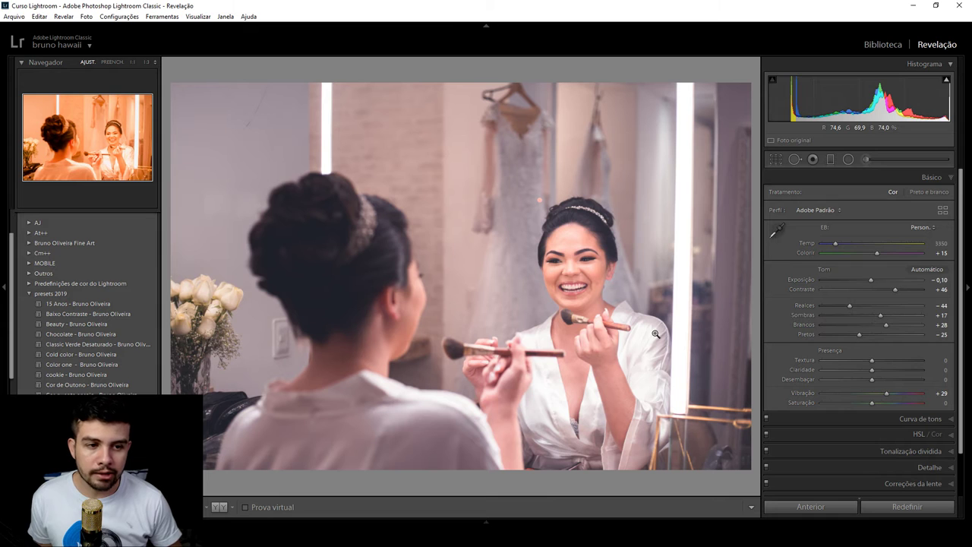
pyautogui.moveTo(860, 337)
pyautogui.mouseDown()
pyautogui.moveTo(875, 342)
pyautogui.moveTo(849, 339)
pyautogui.mouseUp()
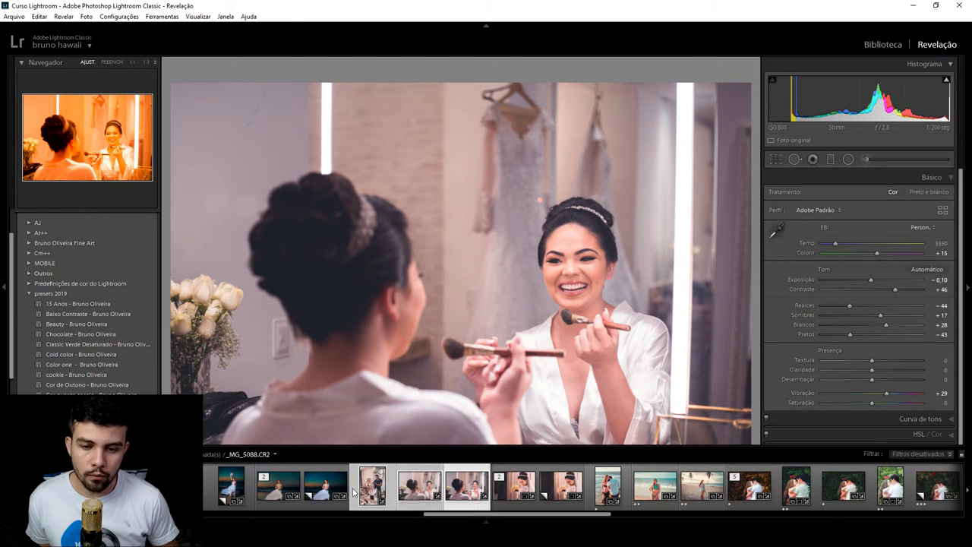
# Sync the settings, minus local adjustments, to the other mirror shots and open the second one.
pyautogui.click(816, 507)
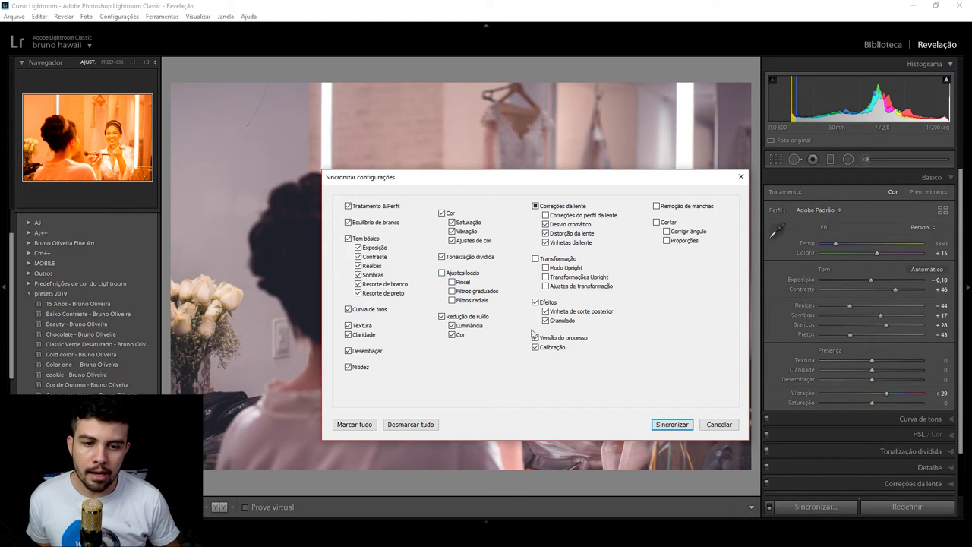
pyautogui.click(656, 430)
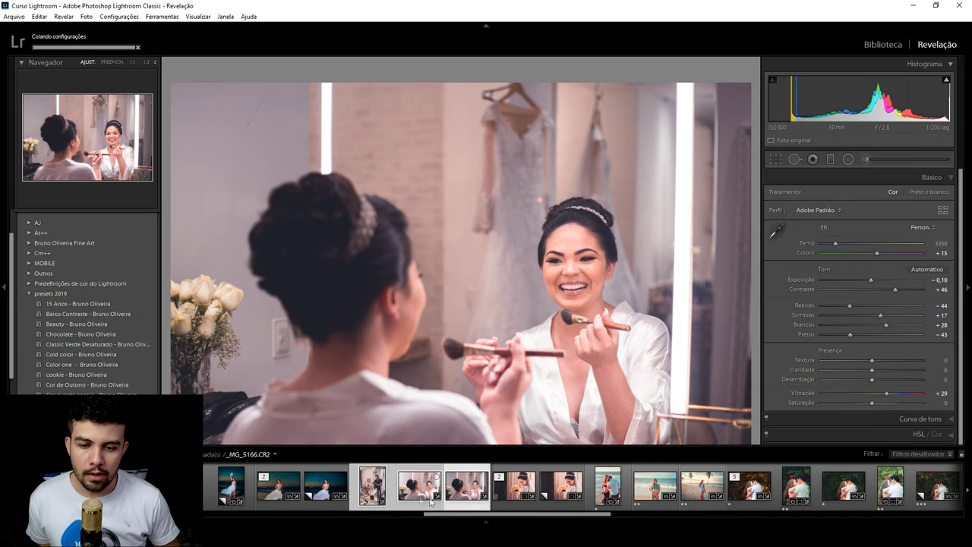
pyautogui.click(419, 486)
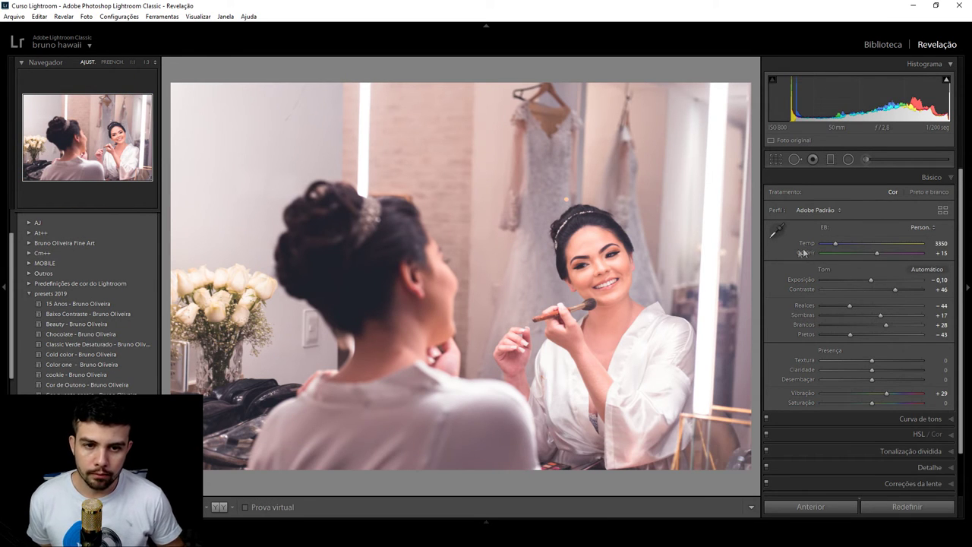
# Straighten the second mirror shot by -2.08° and move on to the hairstyling photo.
pyautogui.click(775, 158)
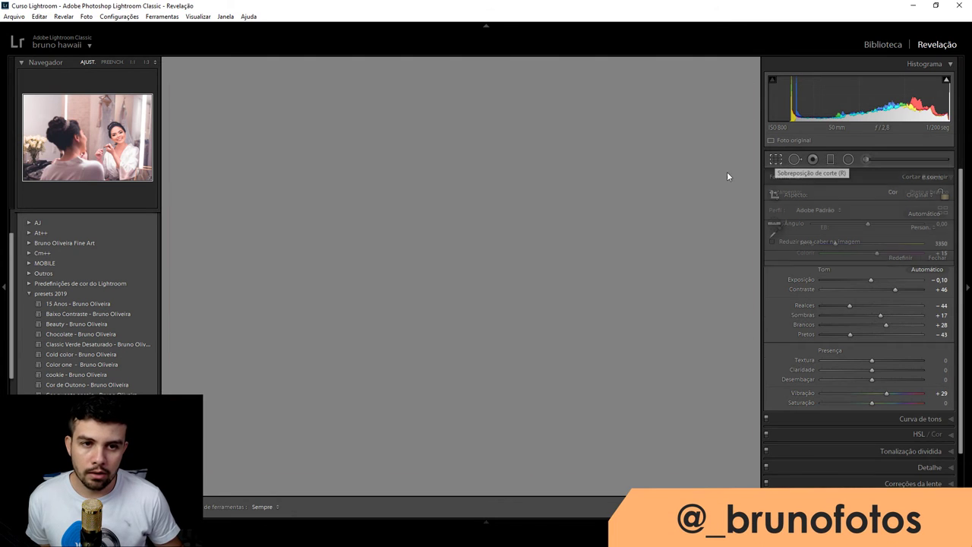
pyautogui.moveTo(755, 173); pyautogui.dragTo(706, 207)
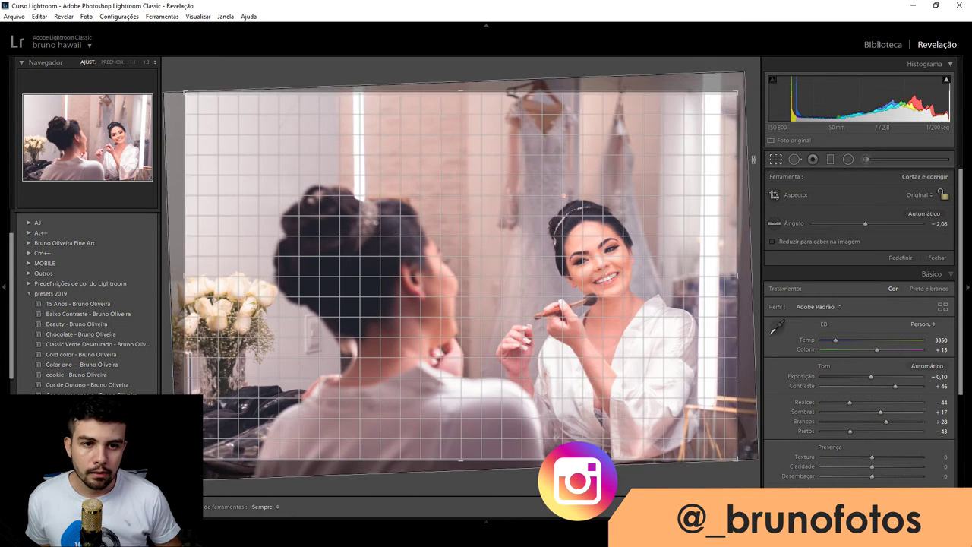
pyautogui.press('Return')
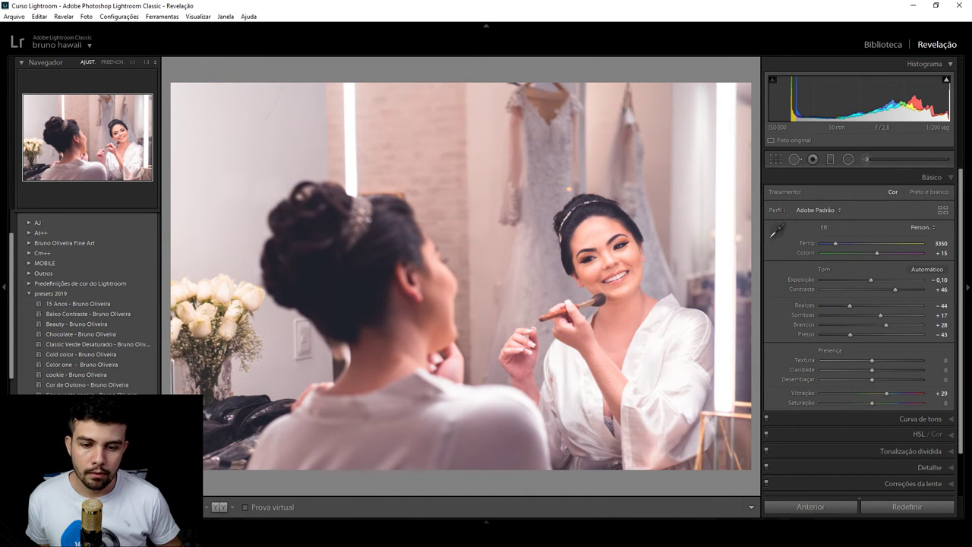
pyautogui.click(389, 495)
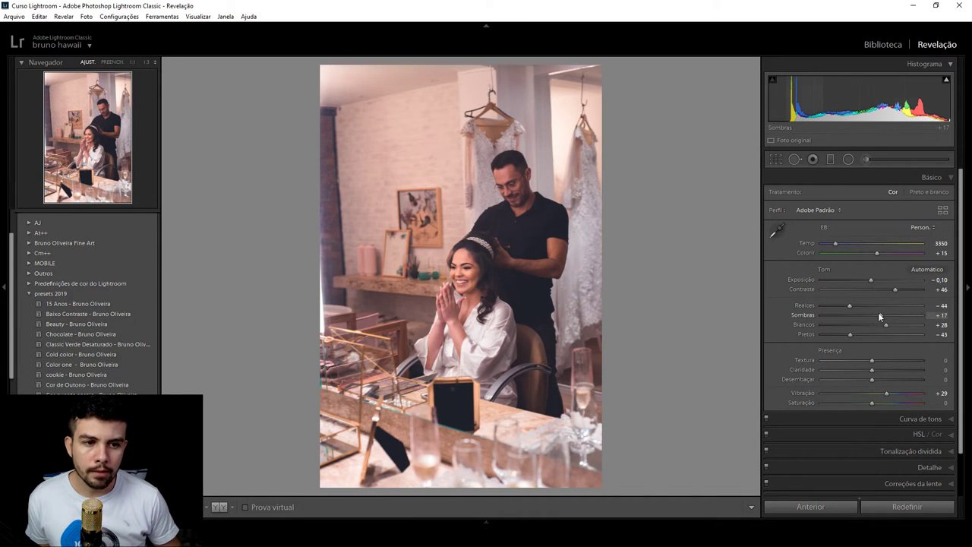
# Set the hairstyling photo to Shadows +58, Exposure +0.35 and Highlights -85, then compare before/after.
pyautogui.moveTo(879, 315); pyautogui.dragTo(902, 313)
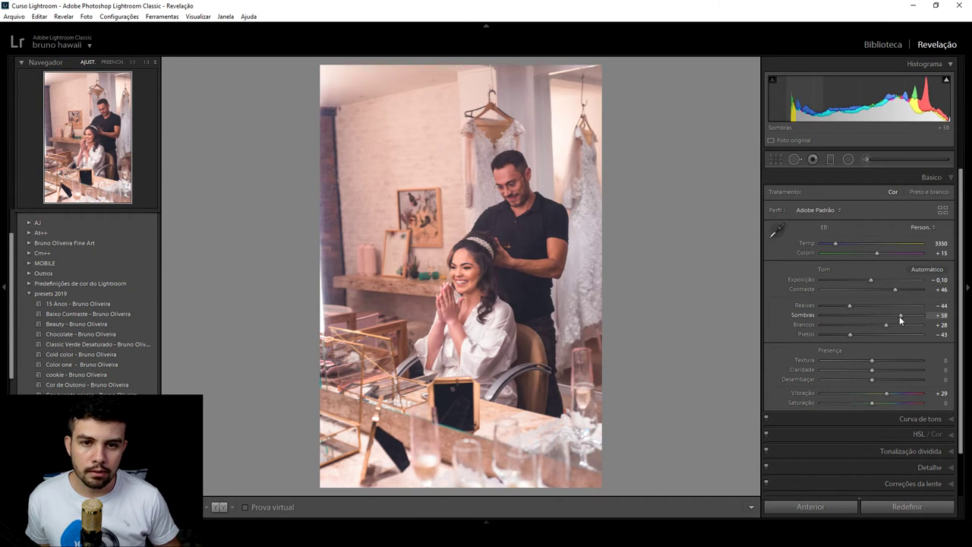
pyautogui.moveTo(875, 279); pyautogui.dragTo(879, 280)
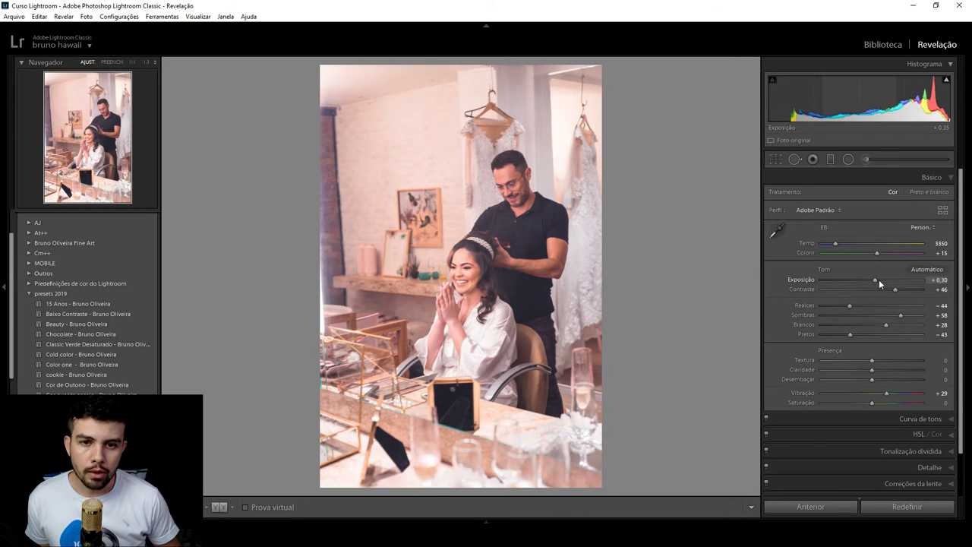
pyautogui.moveTo(849, 305); pyautogui.dragTo(830, 306)
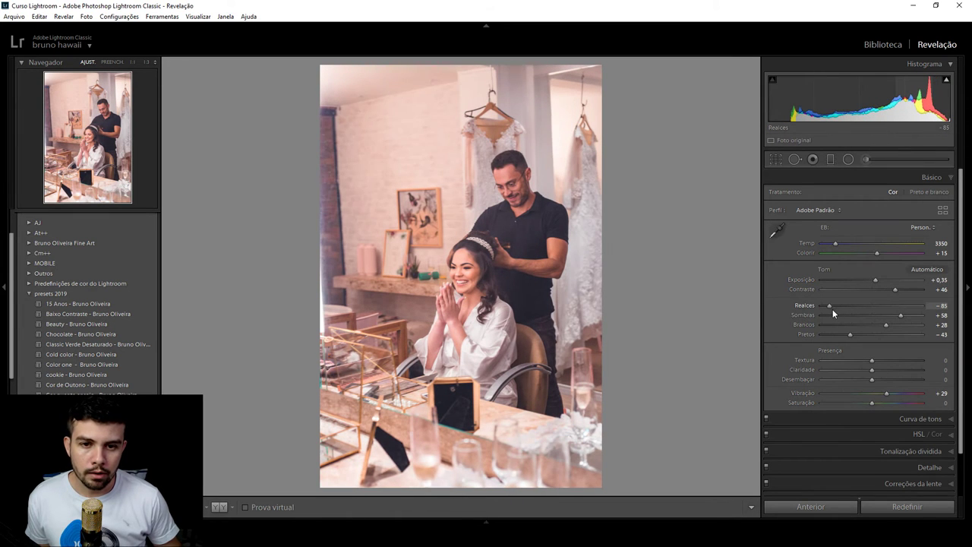
pyautogui.press('\\')
pyautogui.press('\\')
pyautogui.press('\\')
pyautogui.press('\\')
pyautogui.press('\\')
pyautogui.press('\\')
pyautogui.press('\\')
pyautogui.press('\\')
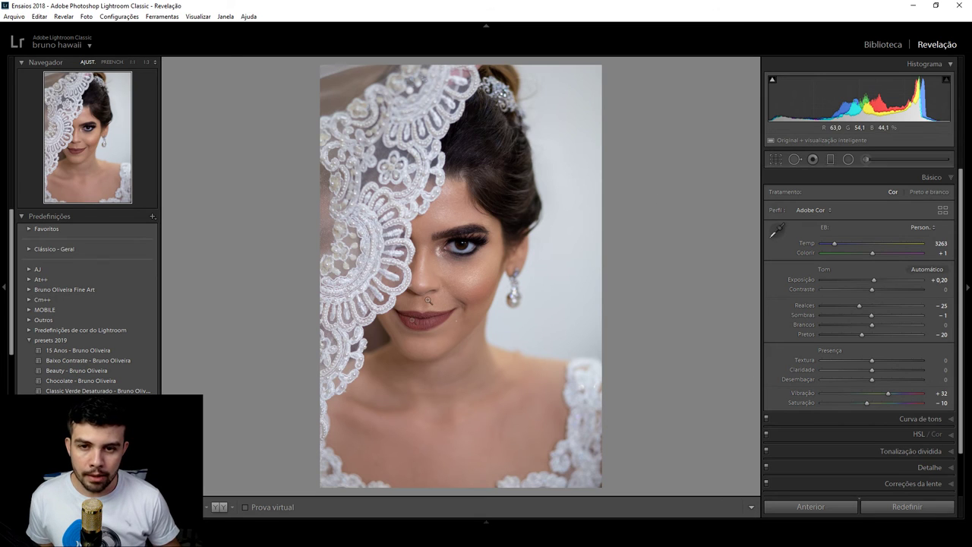
# Reset the veil portrait and apply the Efeito vintage preset after previewing Desatura quente.
pyautogui.click(924, 508)
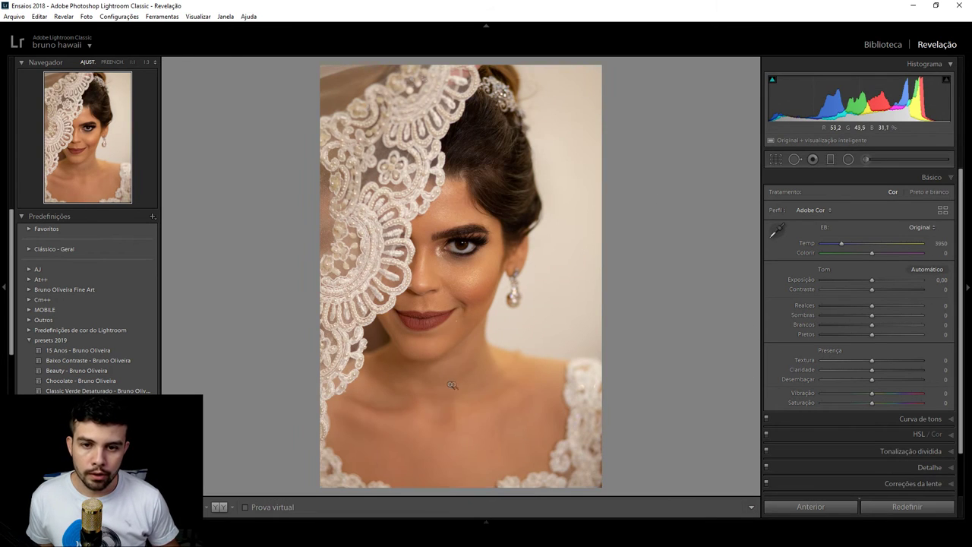
pyautogui.scroll(-3, 99, 342)
pyautogui.click(99, 368)
pyautogui.click(99, 388)
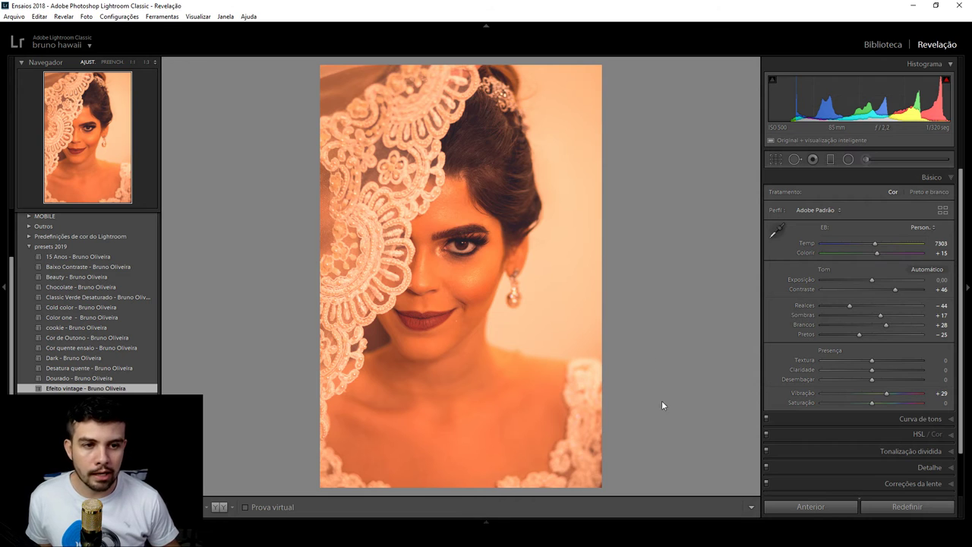
# Reset Temp to 3950 and raise Exposure to +0.66.
pyautogui.doubleClick(875, 243)
pyautogui.moveTo(872, 282); pyautogui.dragTo(878, 280)
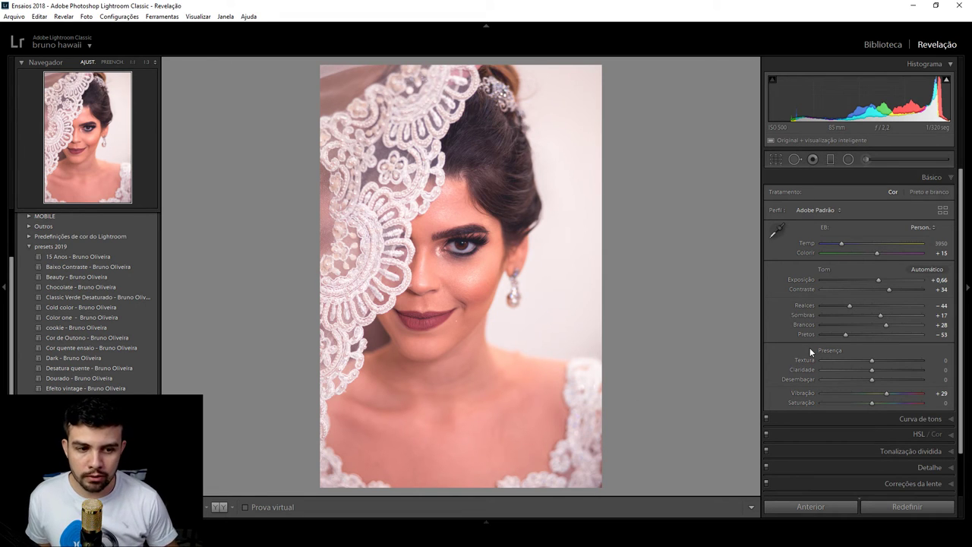
pyautogui.scroll(-1, 830, 350)
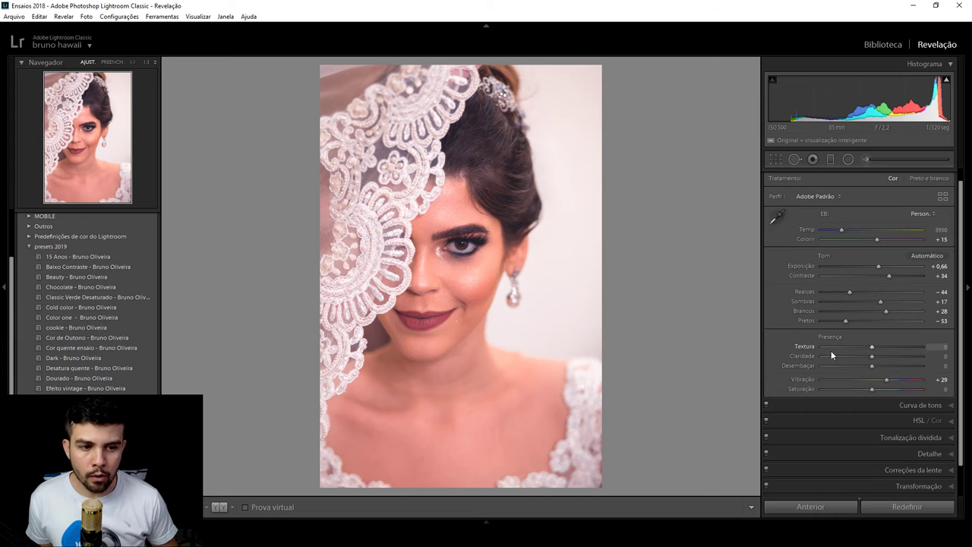
pyautogui.click(952, 422)
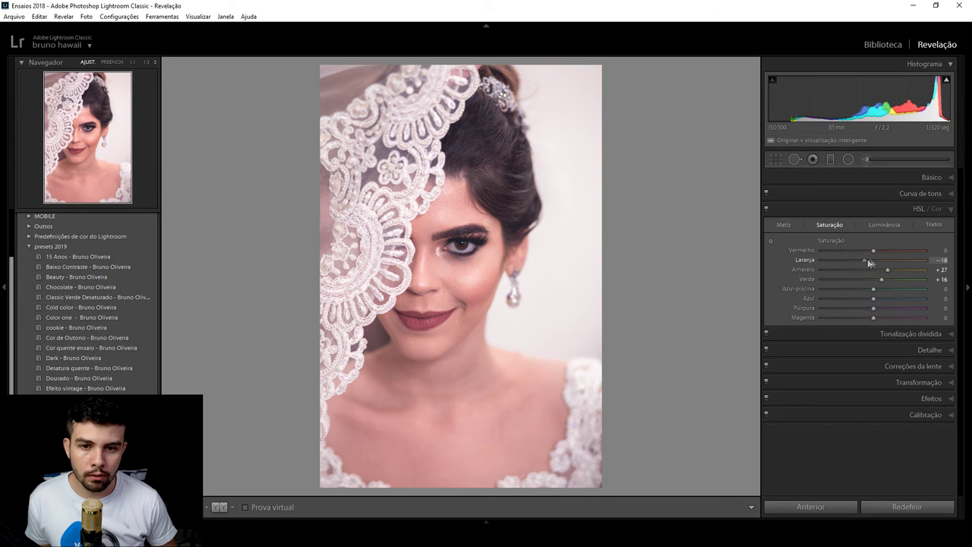
pyautogui.click(782, 209)
pyautogui.press('\\')
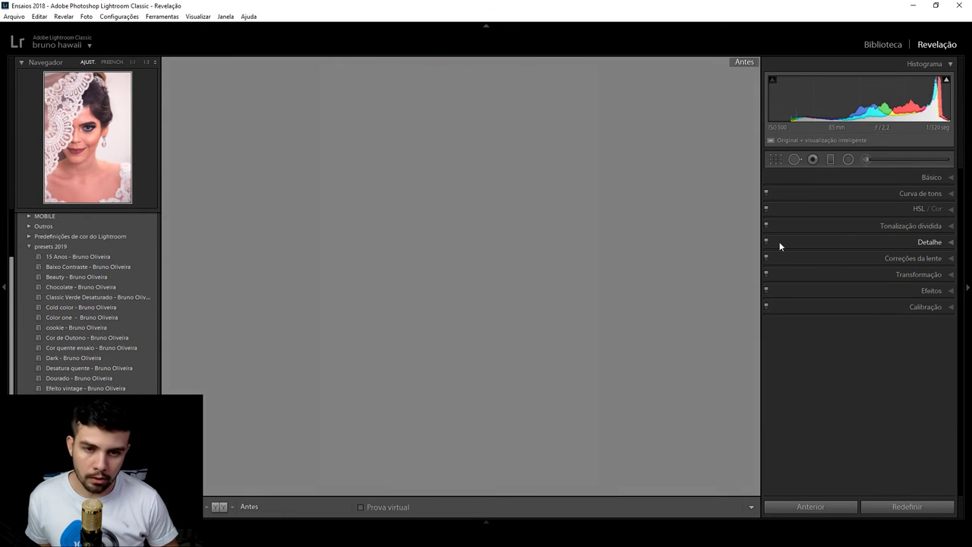
pyautogui.press('\\')
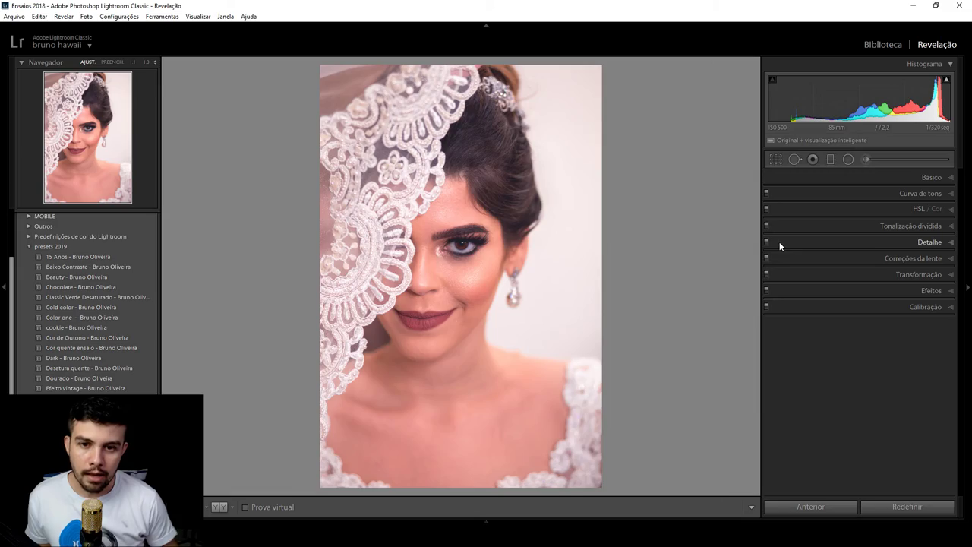
pyautogui.click(472, 273)
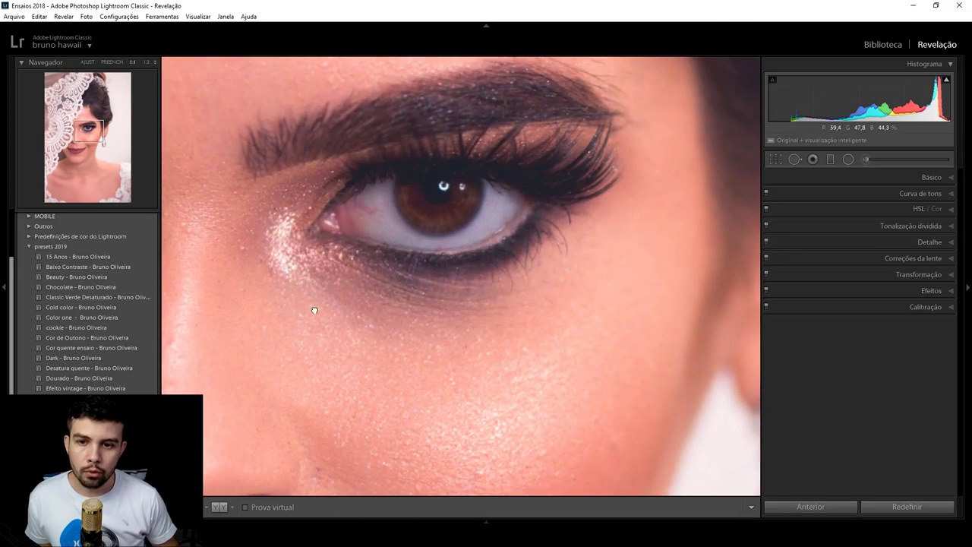
pyautogui.click(317, 245)
pyautogui.click(444, 200)
pyautogui.moveTo(446, 200); pyautogui.dragTo(437, 335)
pyautogui.click(460, 220)
pyautogui.click(457, 202)
pyautogui.scroll(2, 445, 206)
pyautogui.scroll(1, 425, 205)
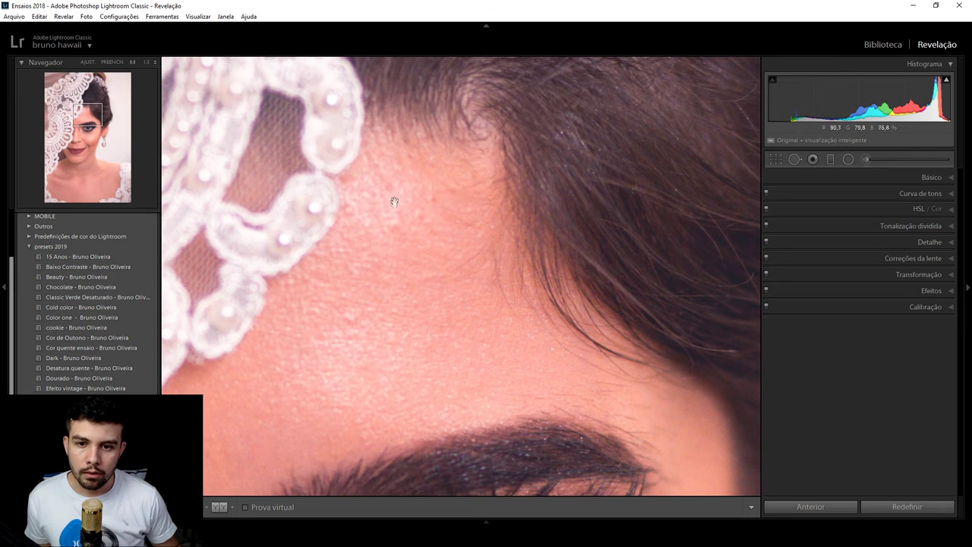
pyautogui.scroll(-2, 448, 250)
pyautogui.click(434, 295)
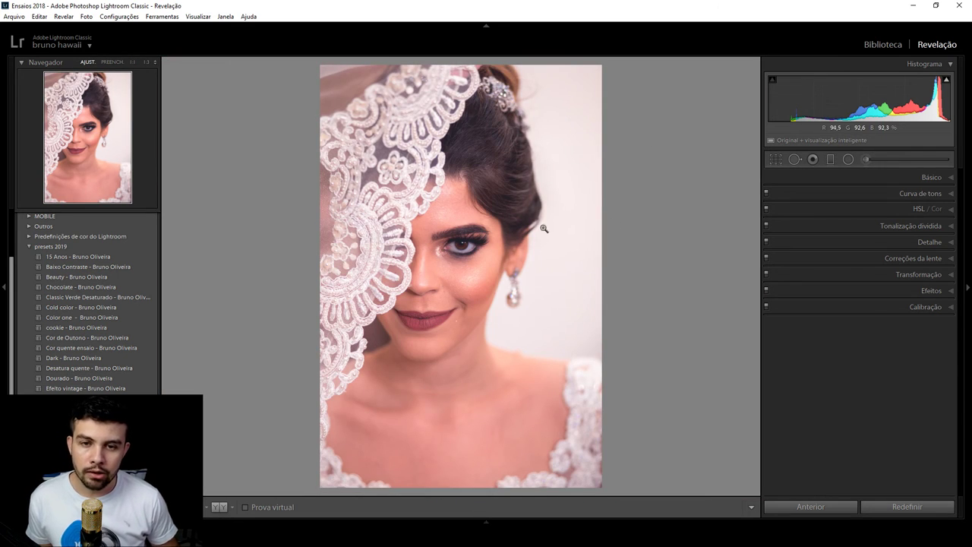
pyautogui.click(865, 159)
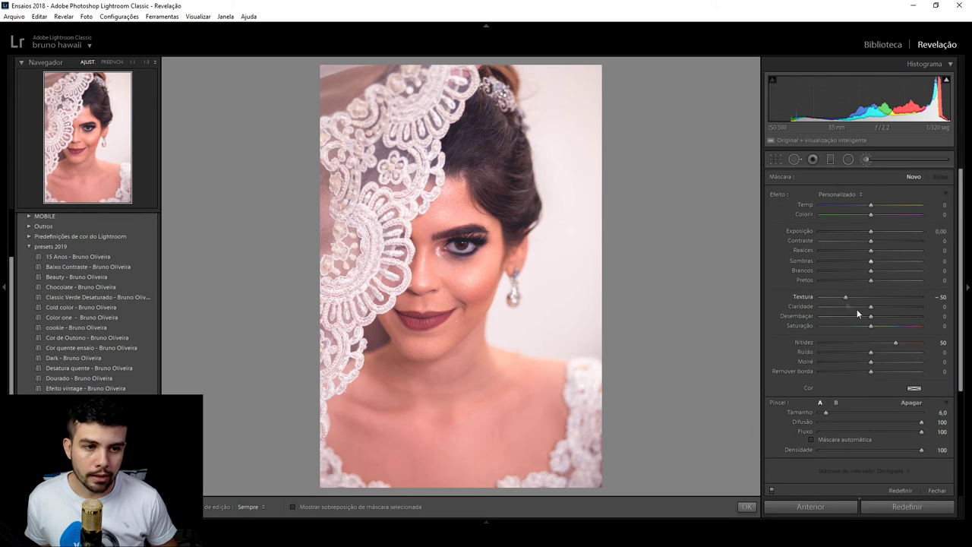
# Paint the Texture -76 smoothing brush over the bride's forehead, nose, cheeks and chin.
pyautogui.press(']')
pyautogui.press(']')
pyautogui.press(']')
pyautogui.press('[')
pyautogui.press('[')
pyautogui.press('o')
pyautogui.moveTo(439, 199)
pyautogui.mouseDown()
pyautogui.moveTo(423, 275)
pyautogui.moveTo(490, 282)
pyautogui.mouseUp()
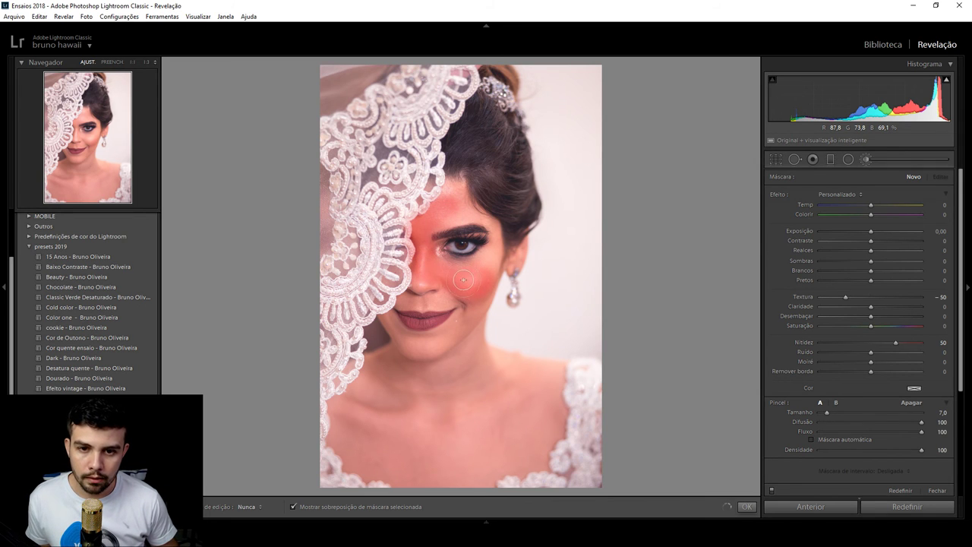
pyautogui.press('[')
pyautogui.press('[')
pyautogui.moveTo(429, 237); pyautogui.dragTo(448, 205)
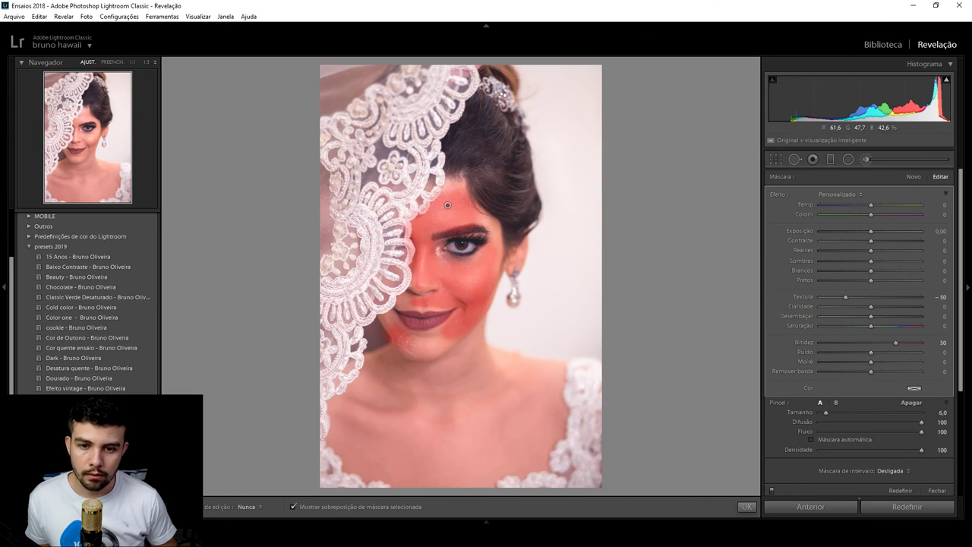
pyautogui.moveTo(460, 300); pyautogui.dragTo(402, 346)
pyautogui.press('a')
pyautogui.press(']')
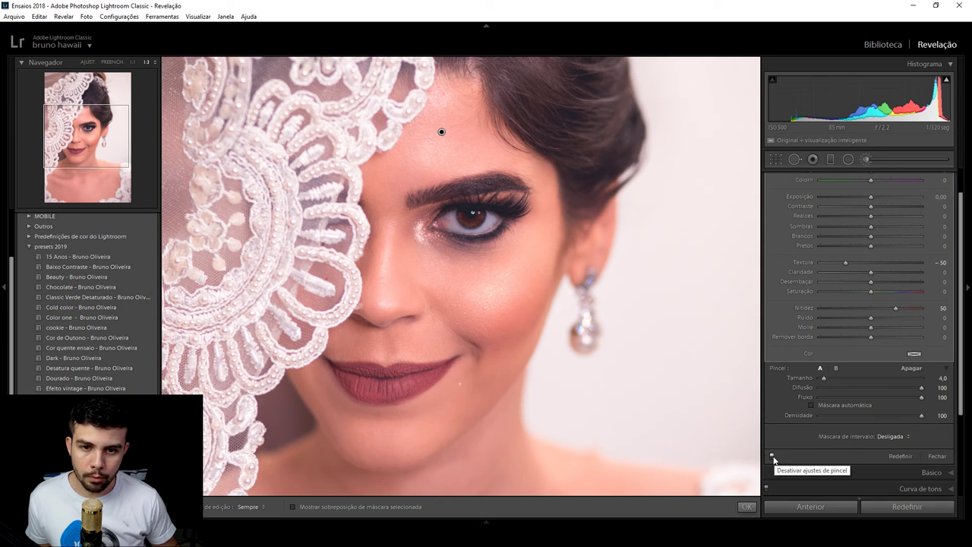
# Compare the brush effect, raise its Sharpness to 75 and review the full portrait.
pyautogui.click(772, 455)
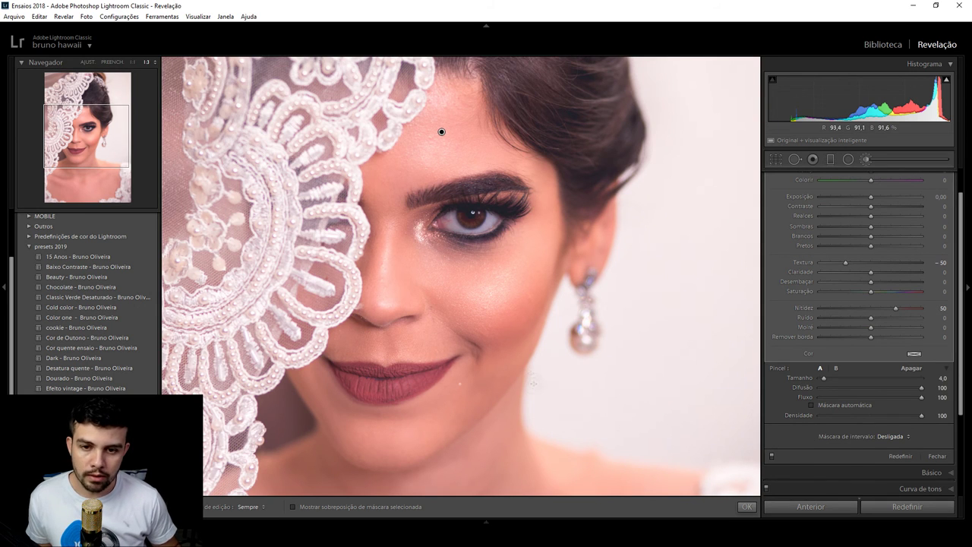
pyautogui.scroll(3, 440, 311)
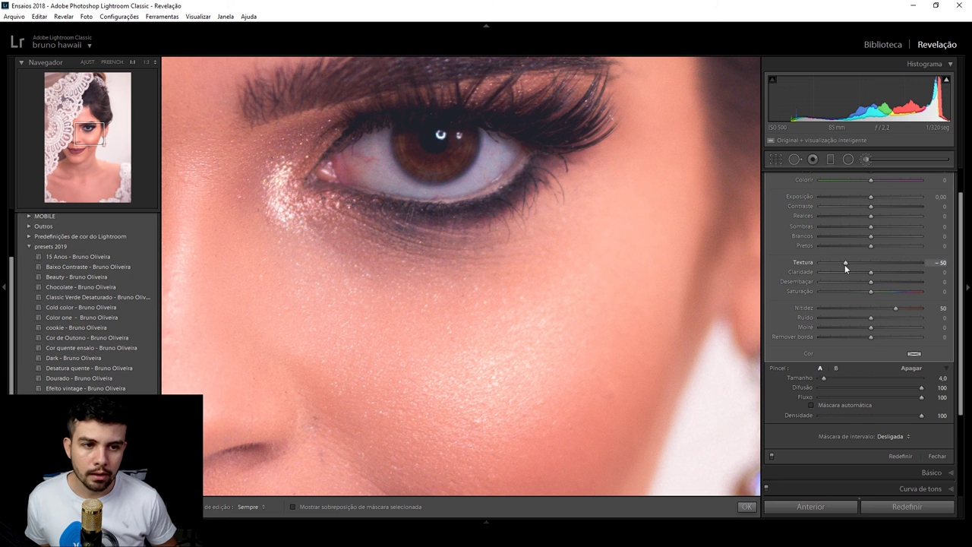
pyautogui.moveTo(907, 310); pyautogui.dragTo(909, 309)
pyautogui.click(412, 347)
pyautogui.click(443, 341)
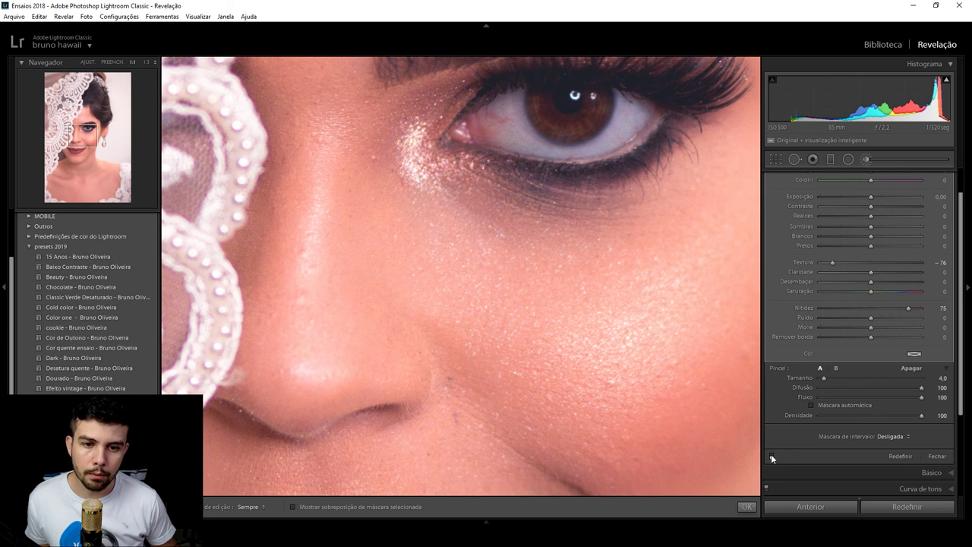
pyautogui.click(542, 369)
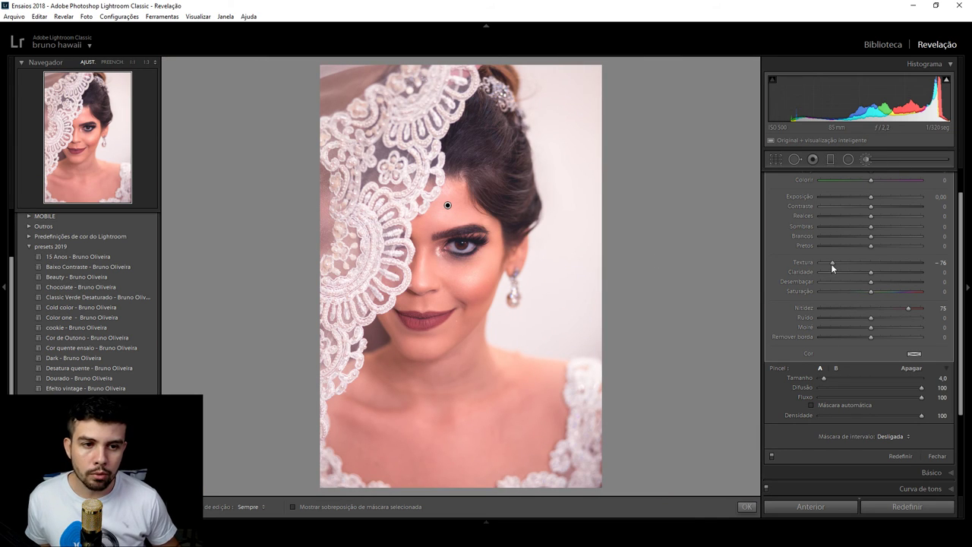
# Commit the brush and nudge the portrait's Exposure up to +0.76.
pyautogui.press('k')
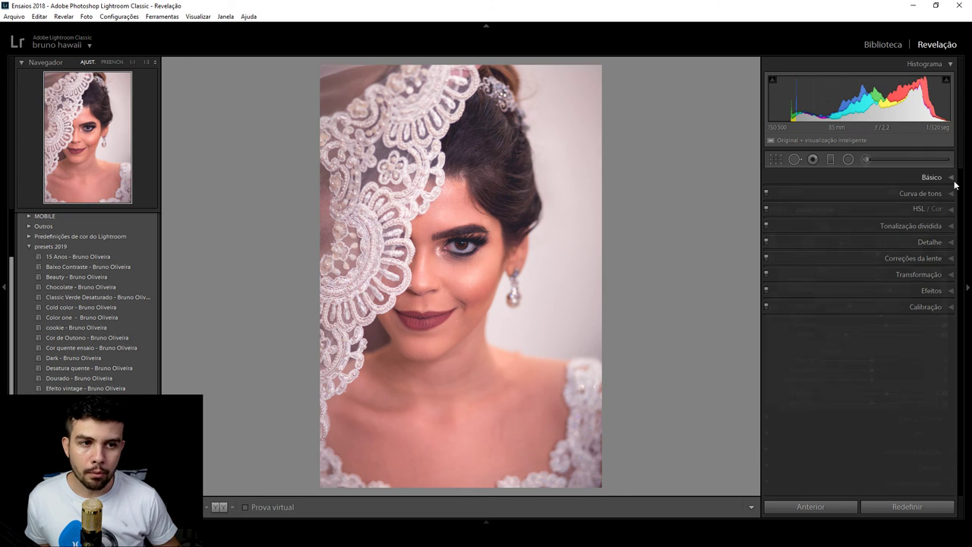
pyautogui.click(932, 177)
pyautogui.moveTo(879, 280); pyautogui.dragTo(880, 282)
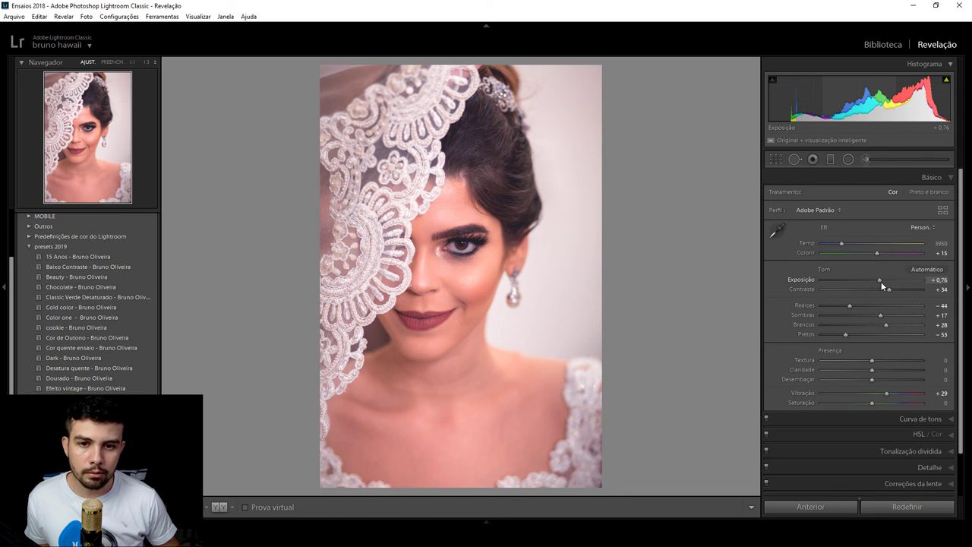